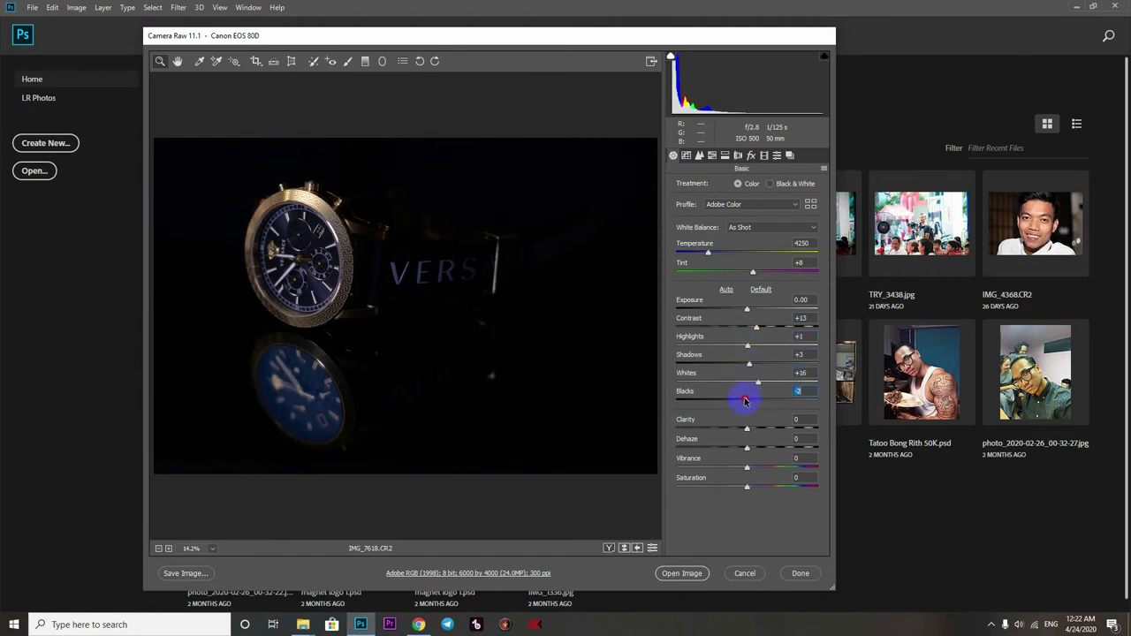
Set the watch photo's Clarity to +22 and Vibrance to +43.
left_click_drag(747, 431, 770, 428)
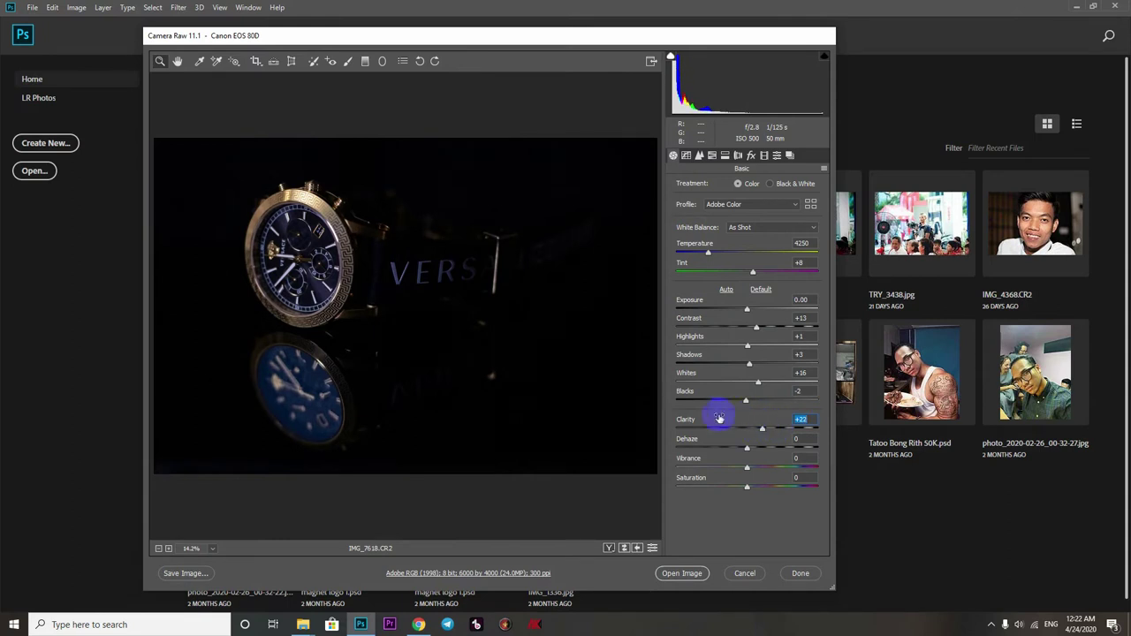
left_click_drag(763, 467, 785, 469)
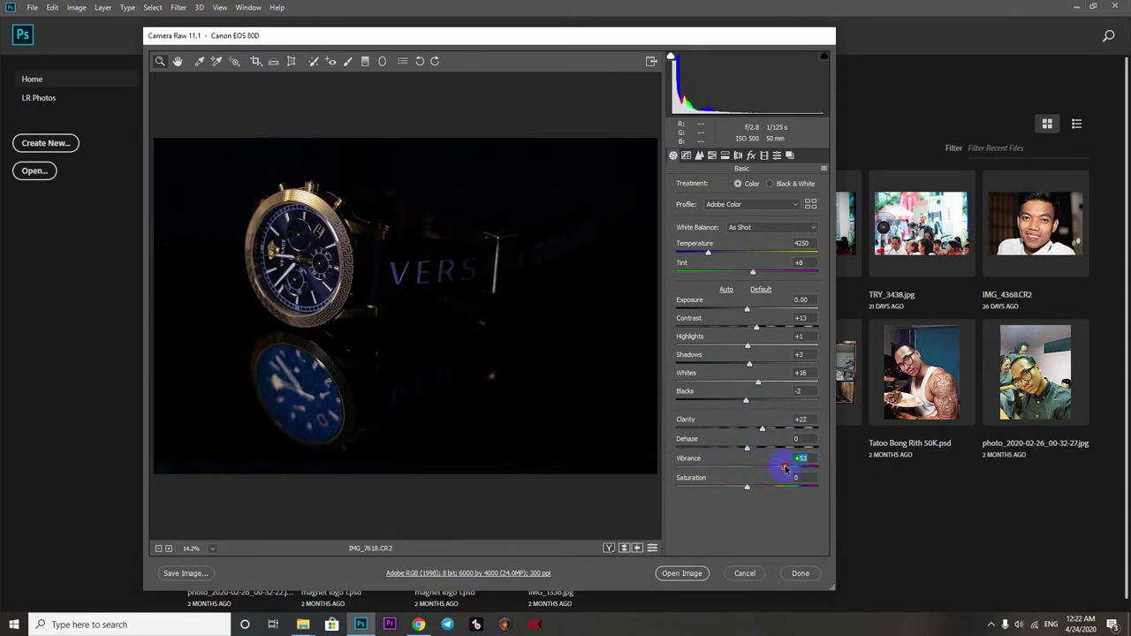
In the HSL adjustments, experiment with the Blues saturation and hue, settling on a Blues hue of +6.
left_click(712, 155)
left_click(721, 187)
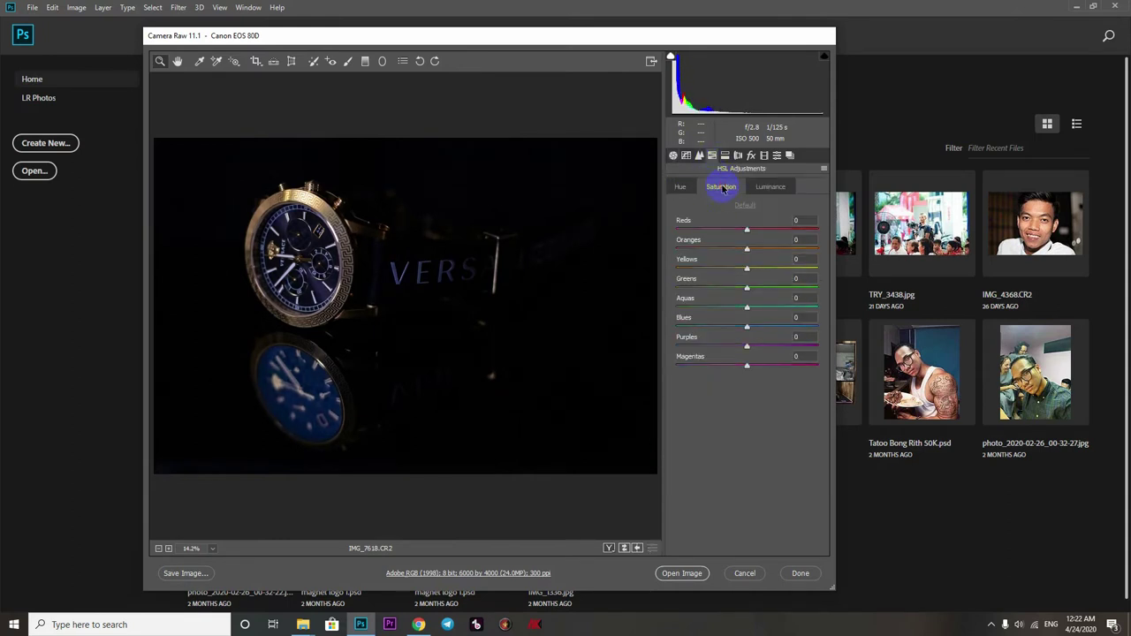
left_click_drag(761, 325, 839, 328)
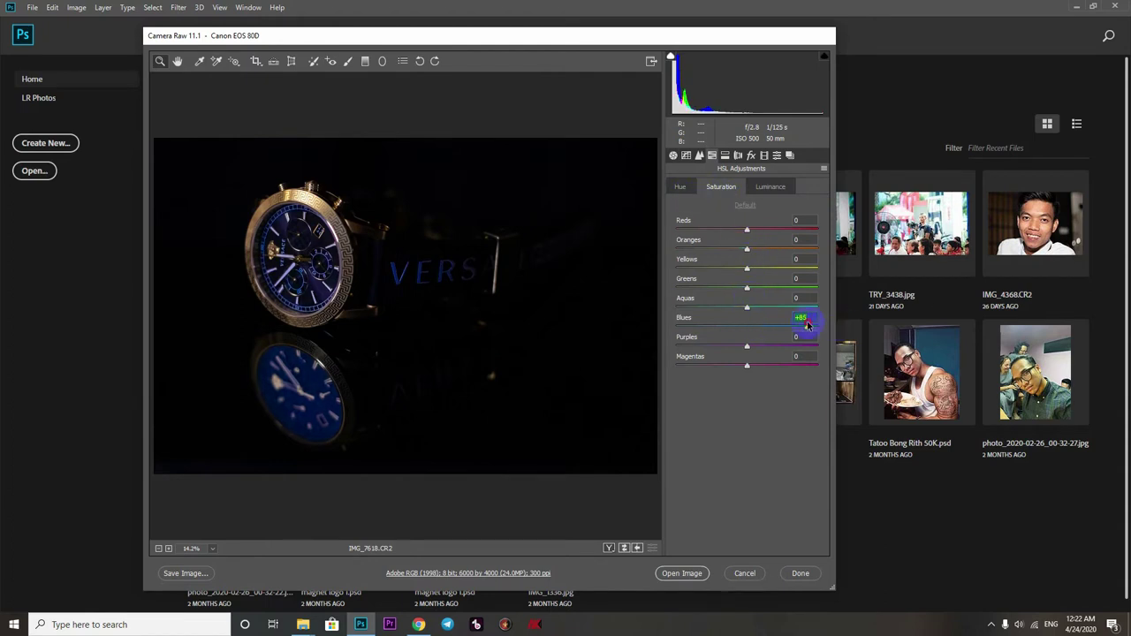
double_click(746, 323)
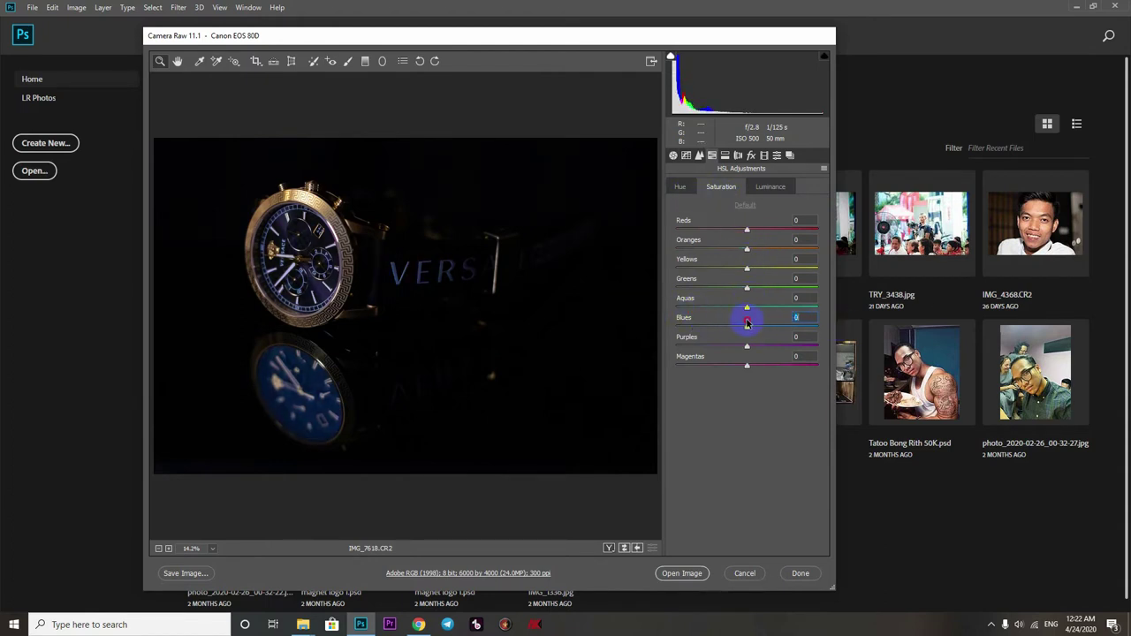
left_click_drag(771, 326, 730, 326)
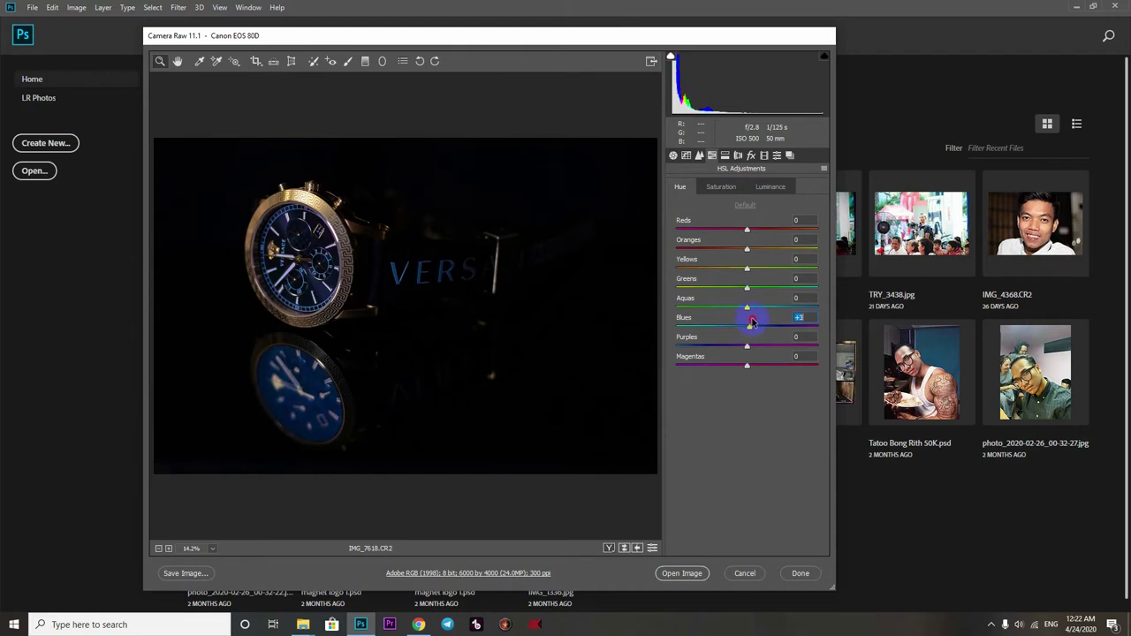
left_click_drag(798, 328, 717, 311)
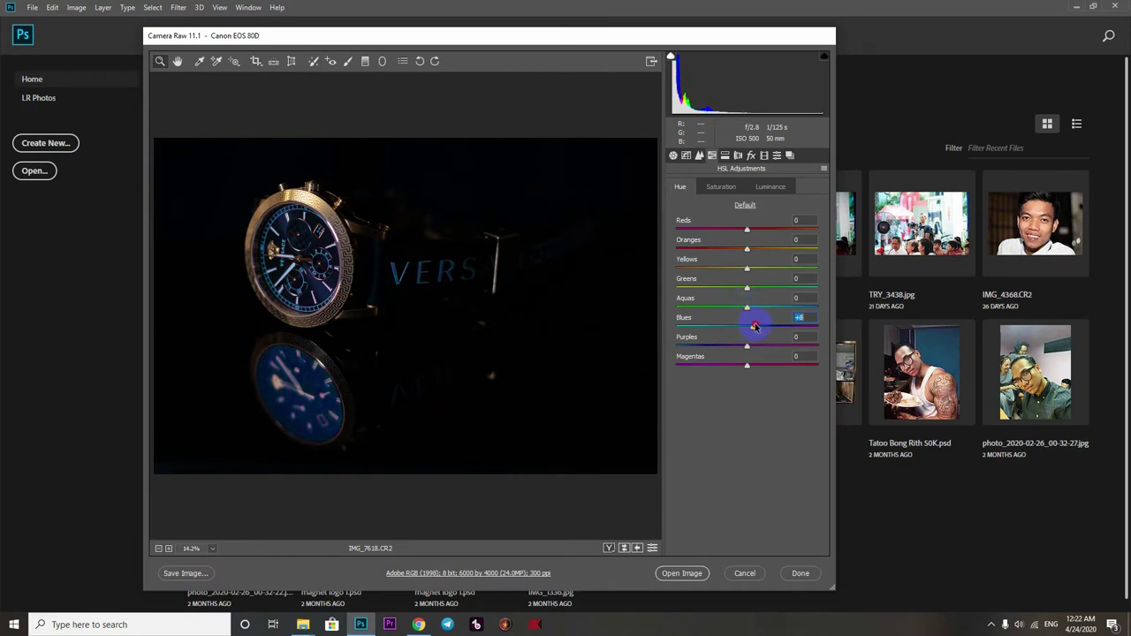
left_click(719, 187)
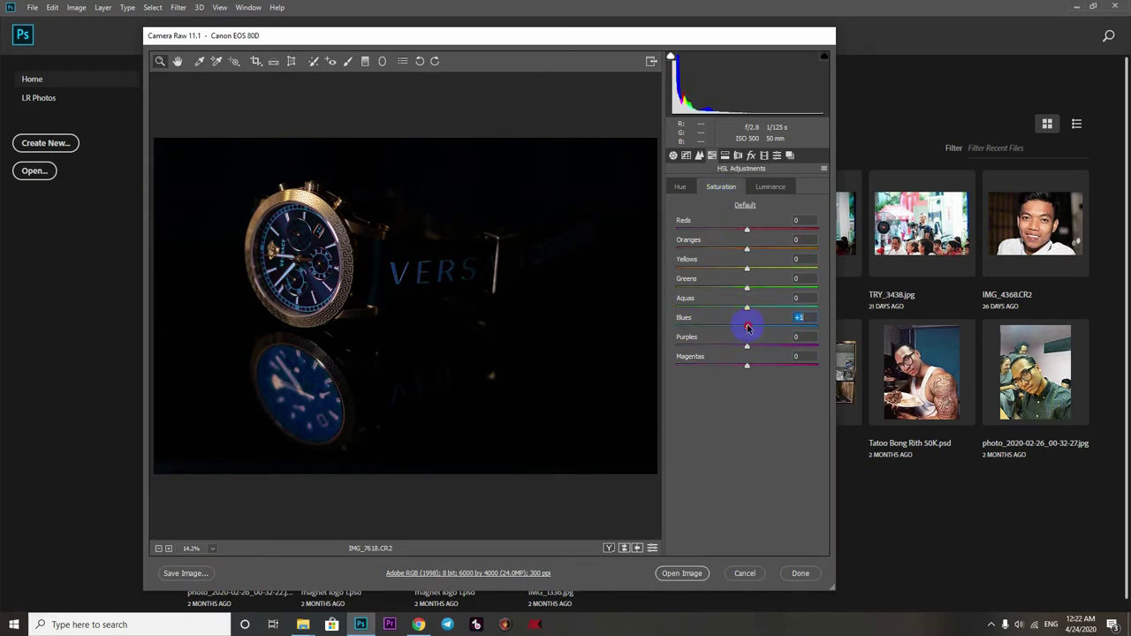
left_click(676, 188)
left_click_drag(746, 327, 746, 337)
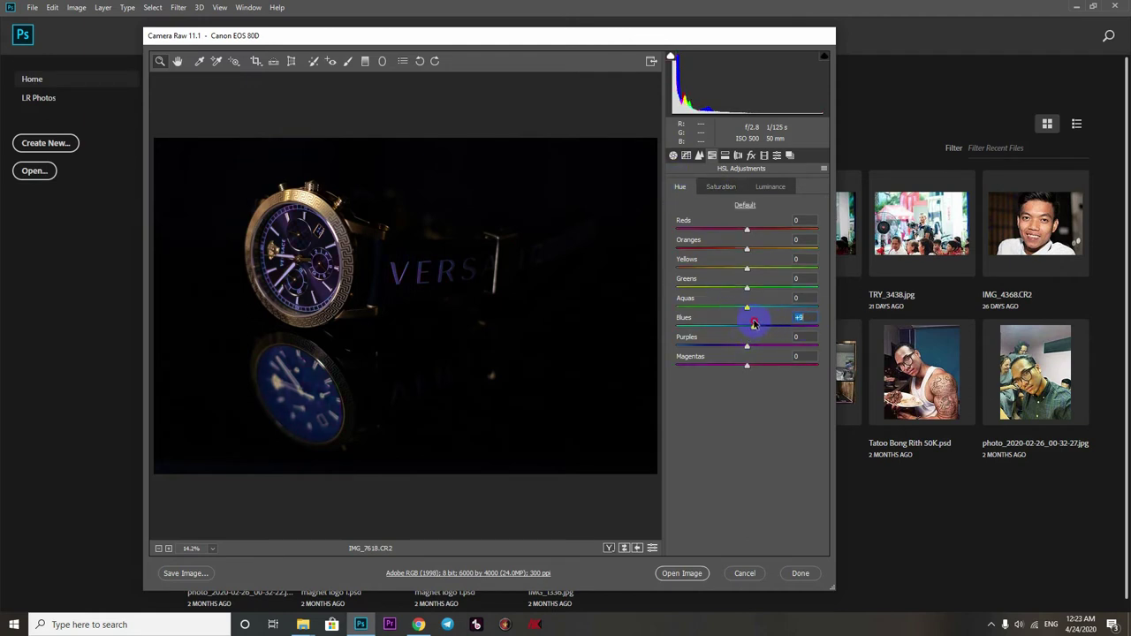
Set the Oranges saturation to +68 and hue to -11, and adjust their luminance.
left_click(719, 186)
left_click_drag(746, 250, 749, 250)
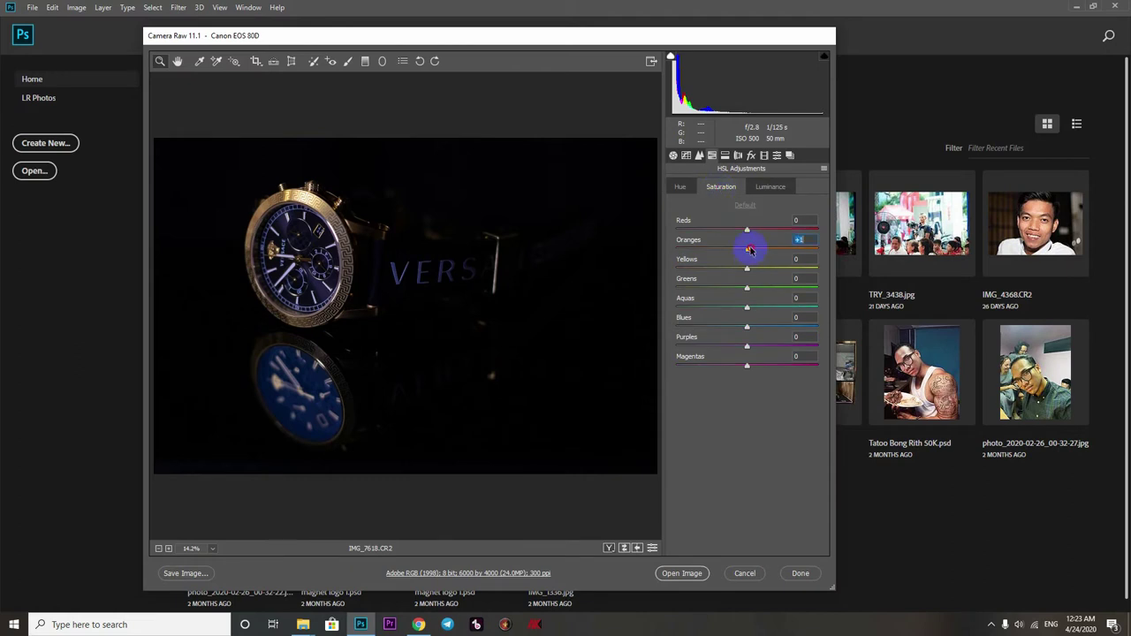
left_click(680, 187)
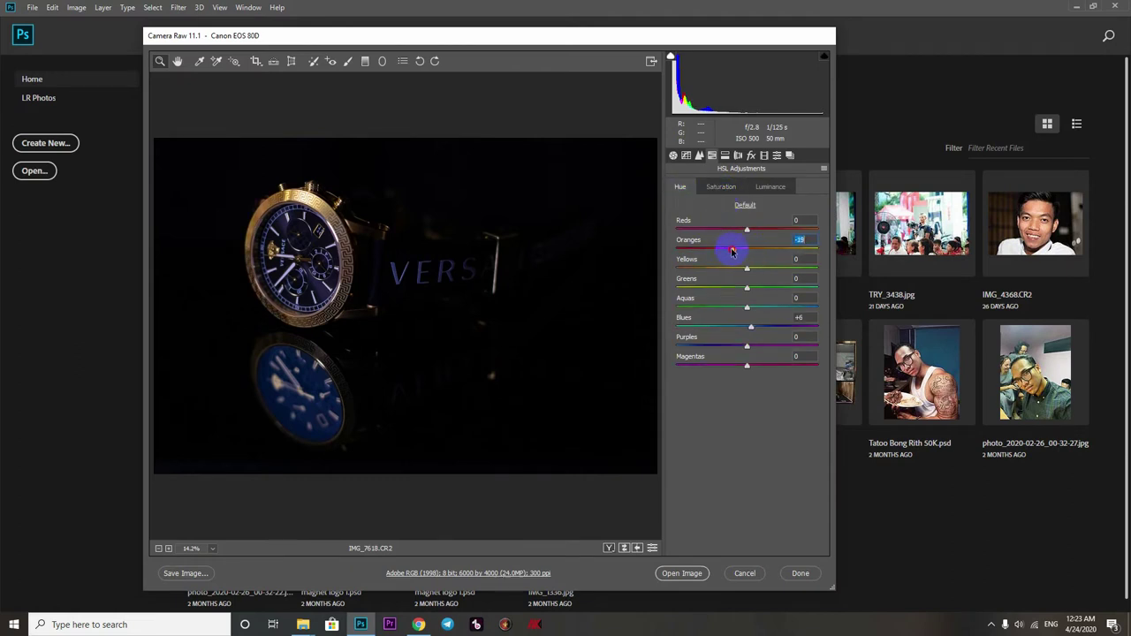
left_click(720, 186)
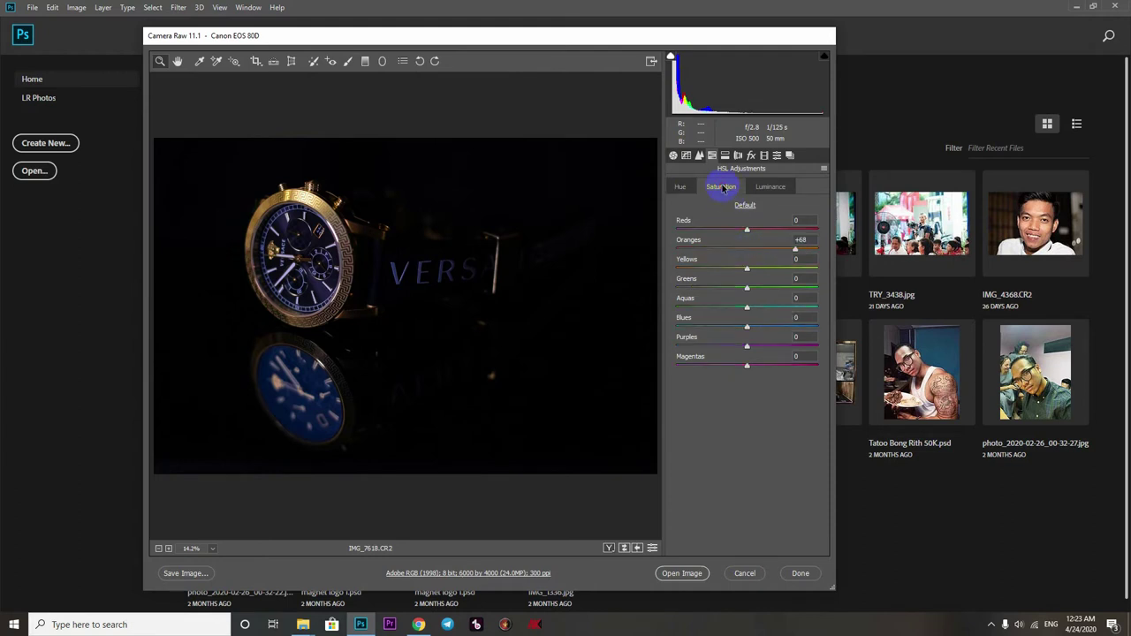
left_click(769, 187)
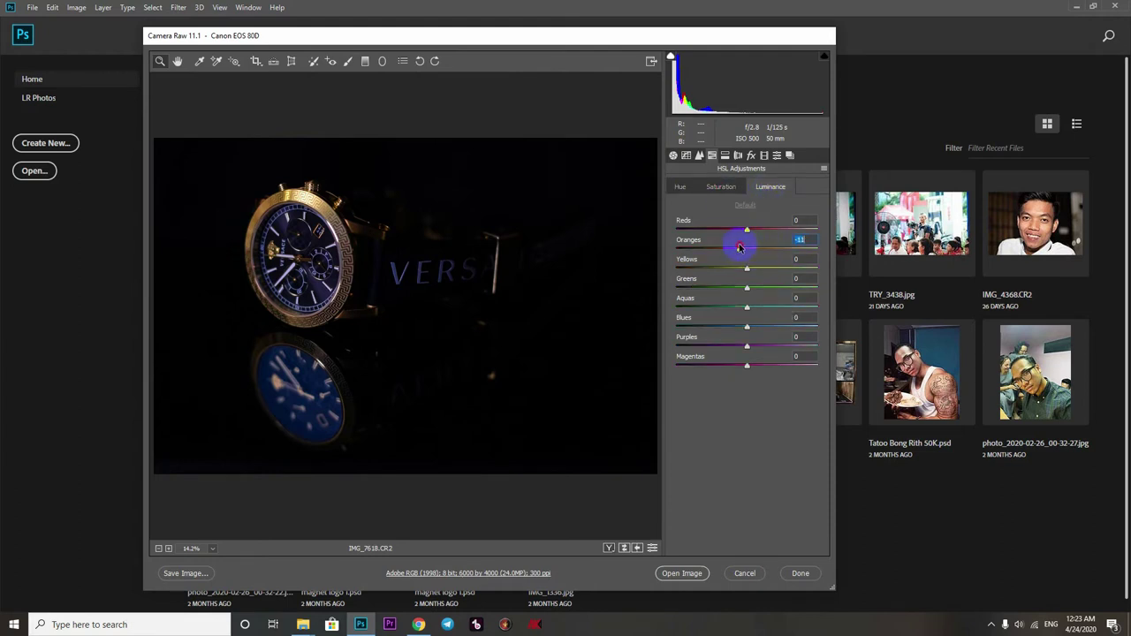
Raise the Yellows saturation to about +67 and shift their hue to about -17.
left_click(720, 186)
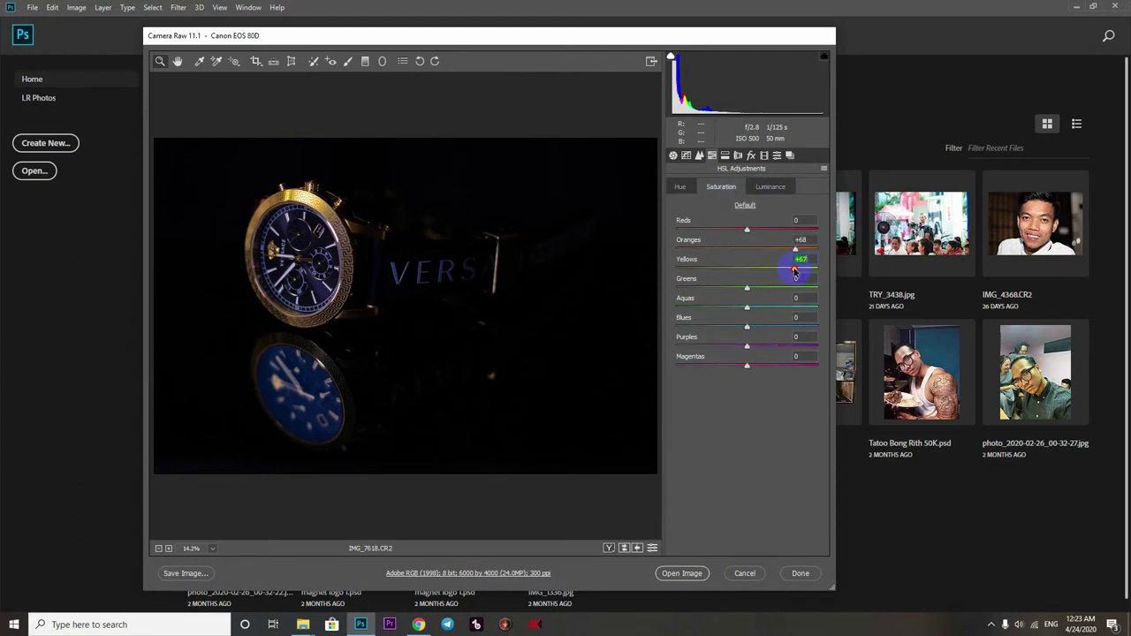
left_click(680, 187)
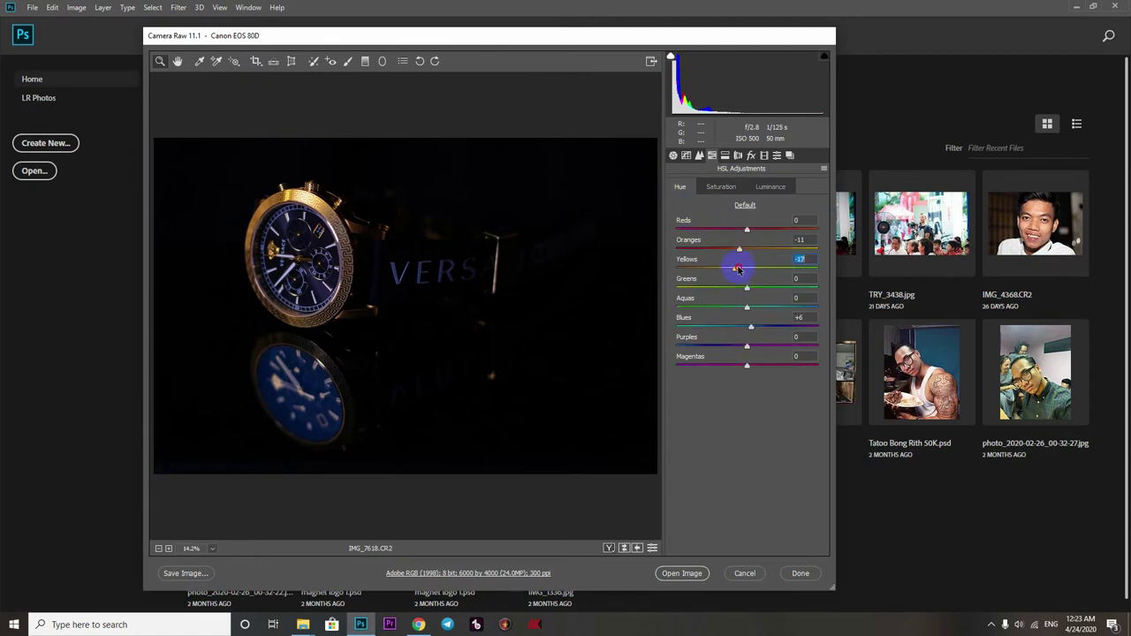
left_click(720, 186)
left_click(770, 187)
left_click(680, 186)
Raise the Whites to +27 and warm the white balance Temperature to 4550.
left_click(673, 156)
left_click_drag(756, 381, 764, 379)
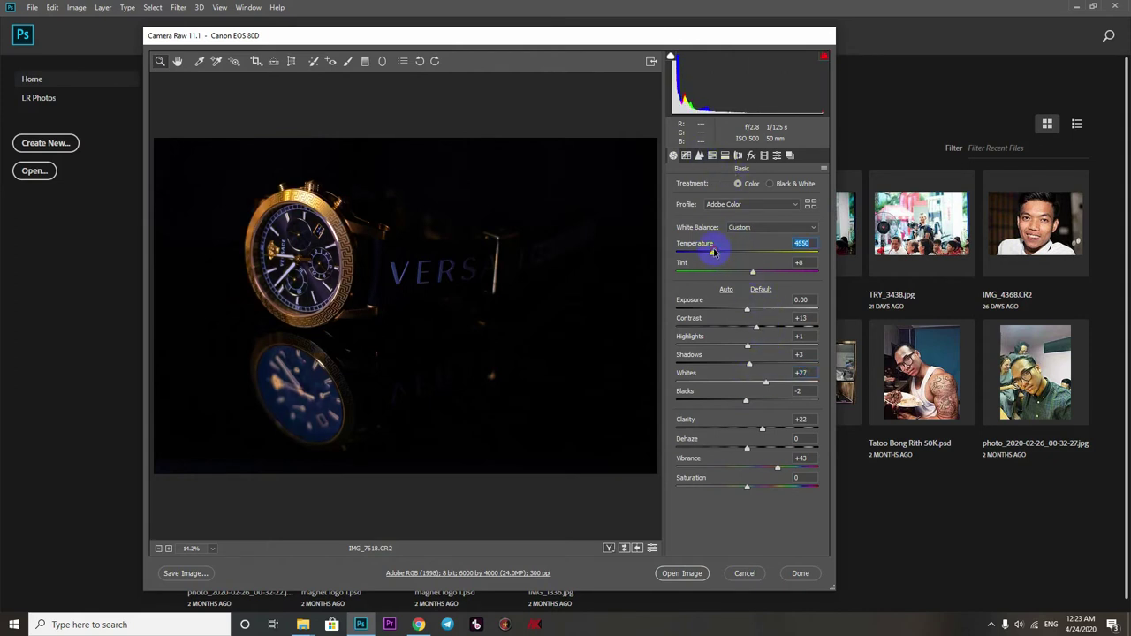
left_click(724, 155)
left_click(736, 156)
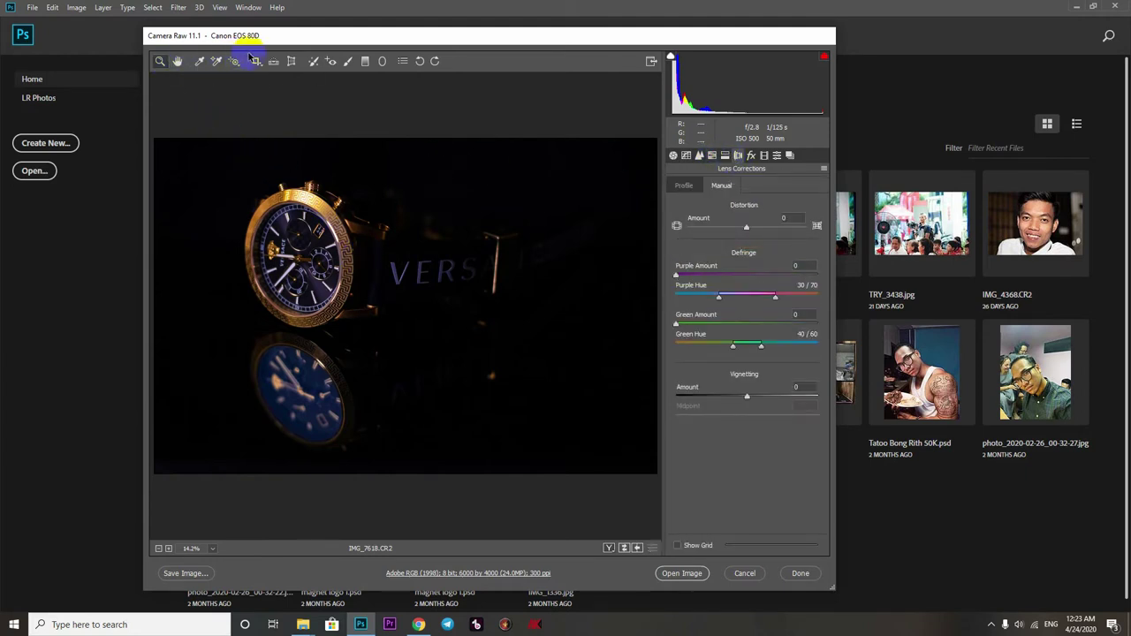
Try a graduated filter along the lower edge of the photo.
left_click(365, 61)
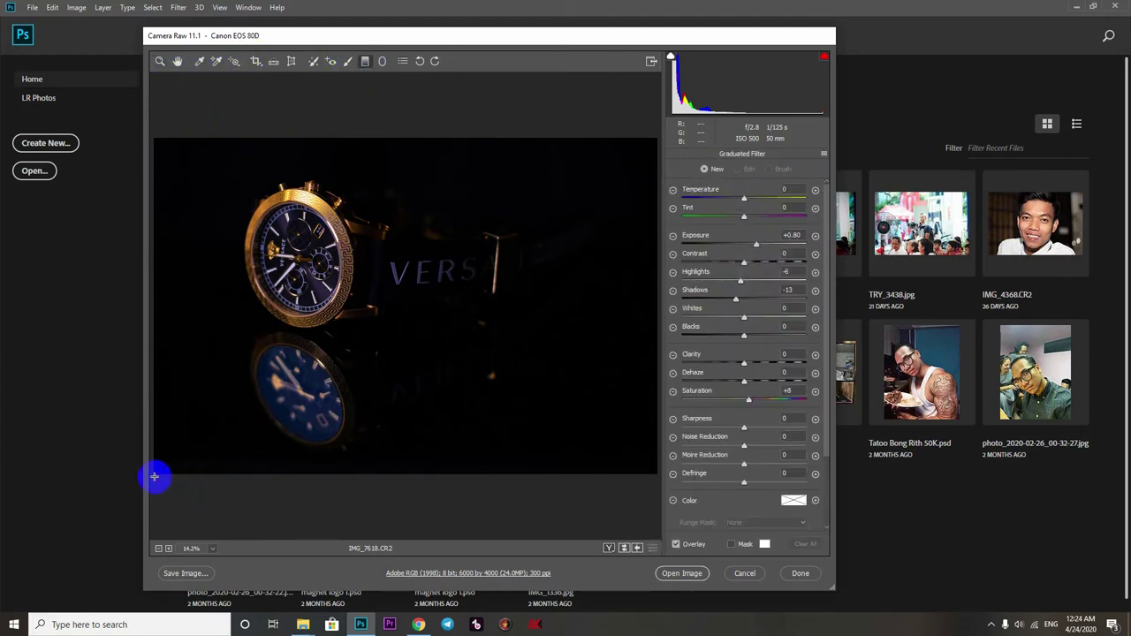
left_click_drag(154, 477, 670, 479)
scroll(241, 512, "down", 4)
left_click(223, 411)
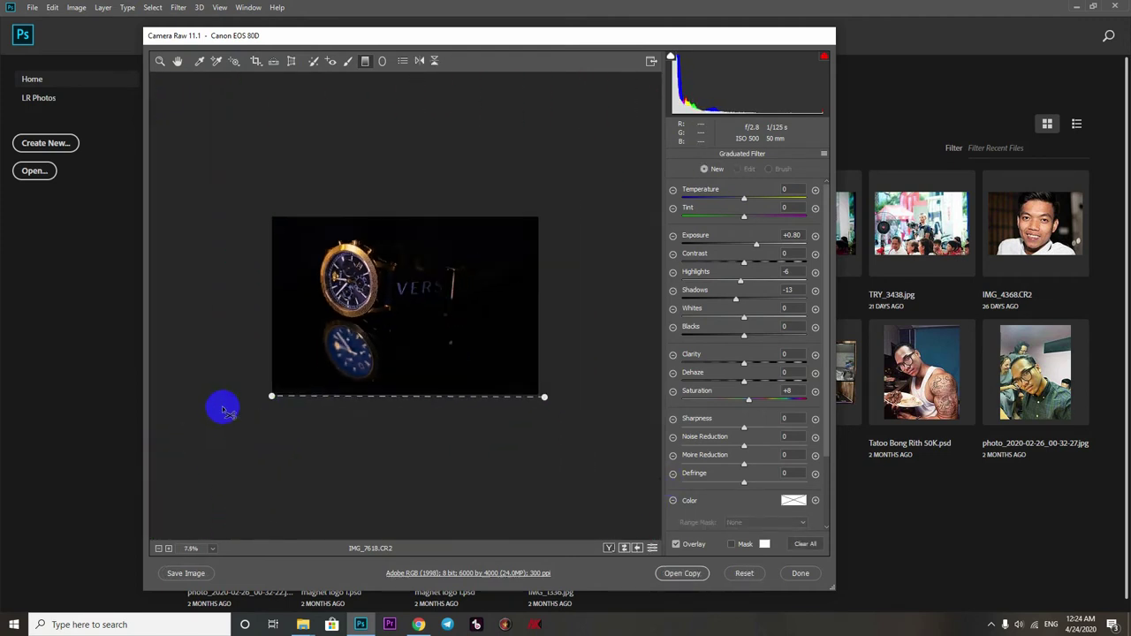
left_click(546, 398)
scroll(556, 442, "down", 4)
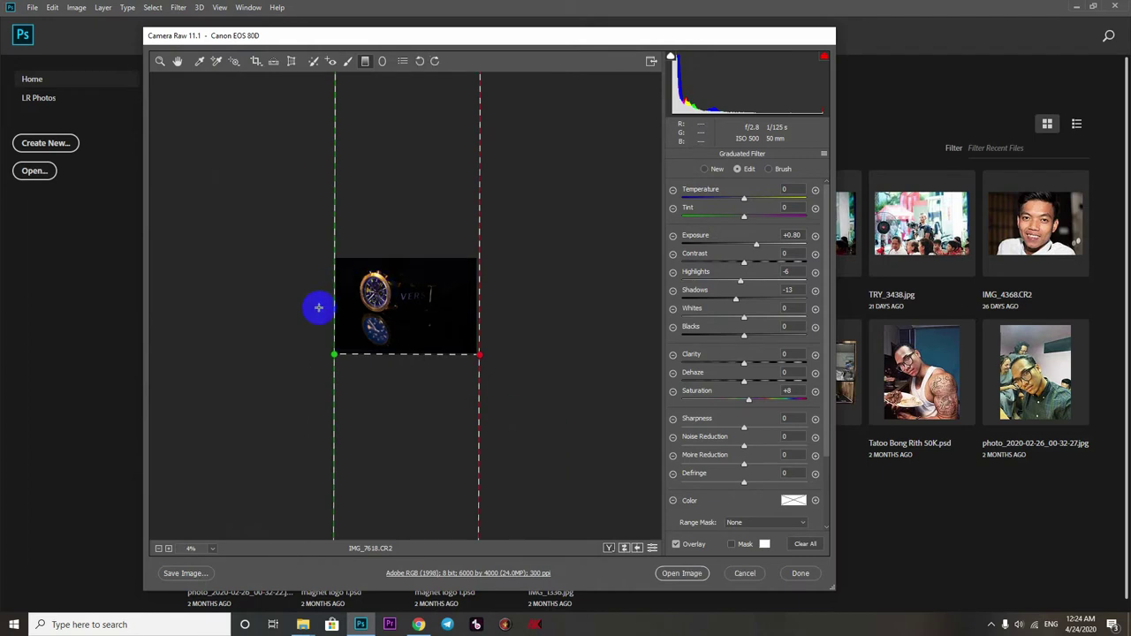
left_click_drag(318, 308, 315, 465)
left_click_drag(350, 408, 415, 407)
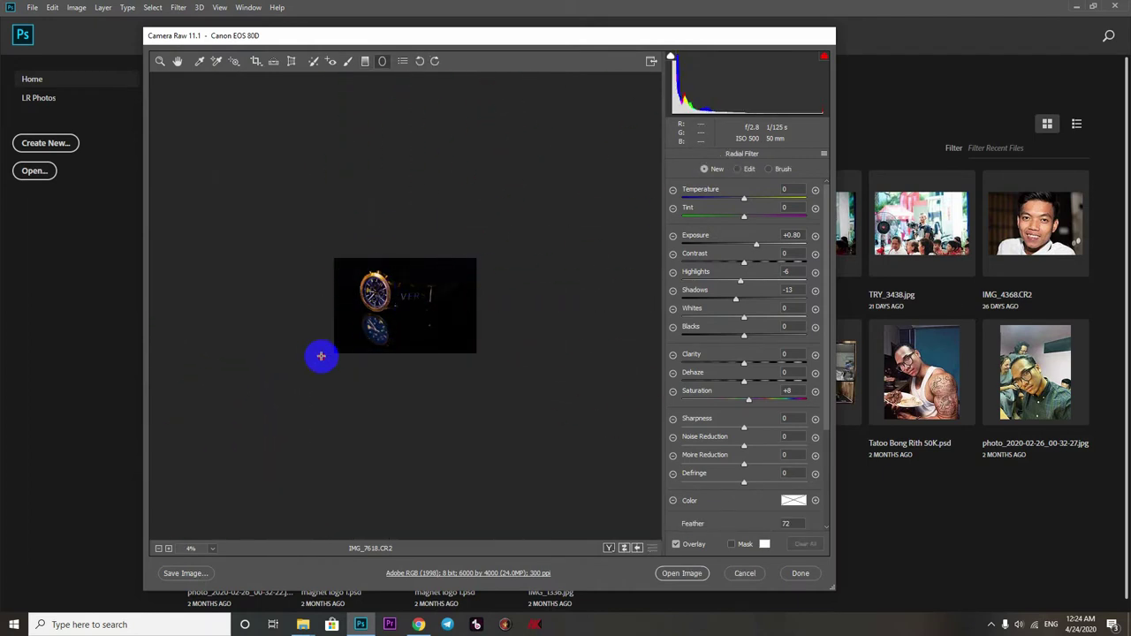
Draw a wide radial filter ellipse covering the watch's reflection and extending below the photo.
left_click_drag(321, 356, 441, 394)
left_click_drag(282, 318, 357, 326)
scroll(392, 337, "up", 1)
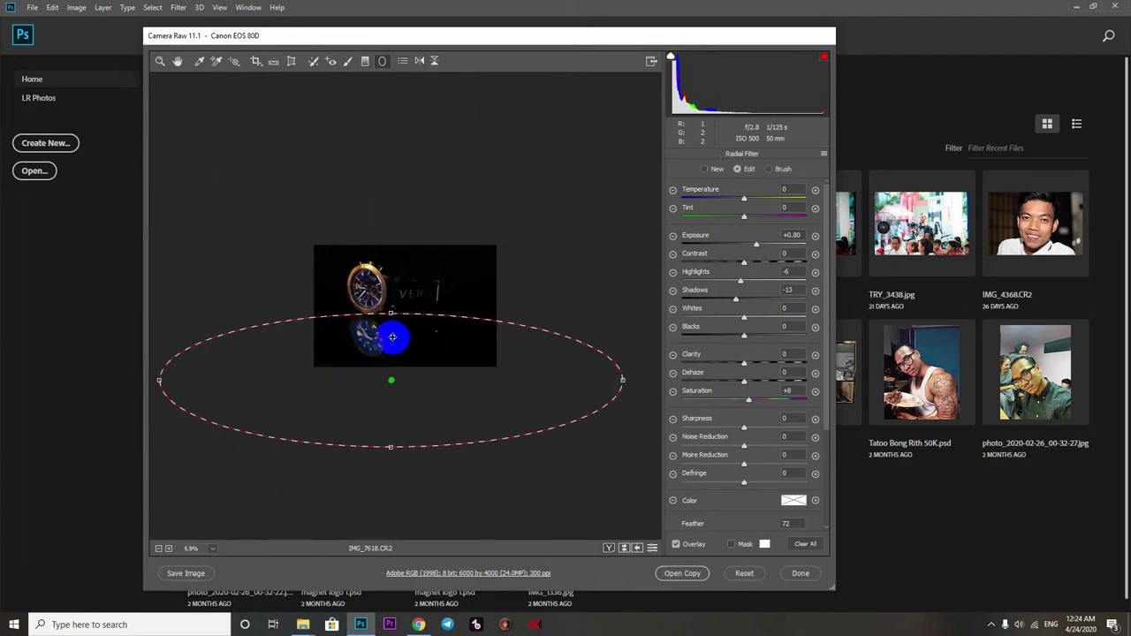
scroll(392, 337, "up", 2)
scroll(720, 493, "down", 3)
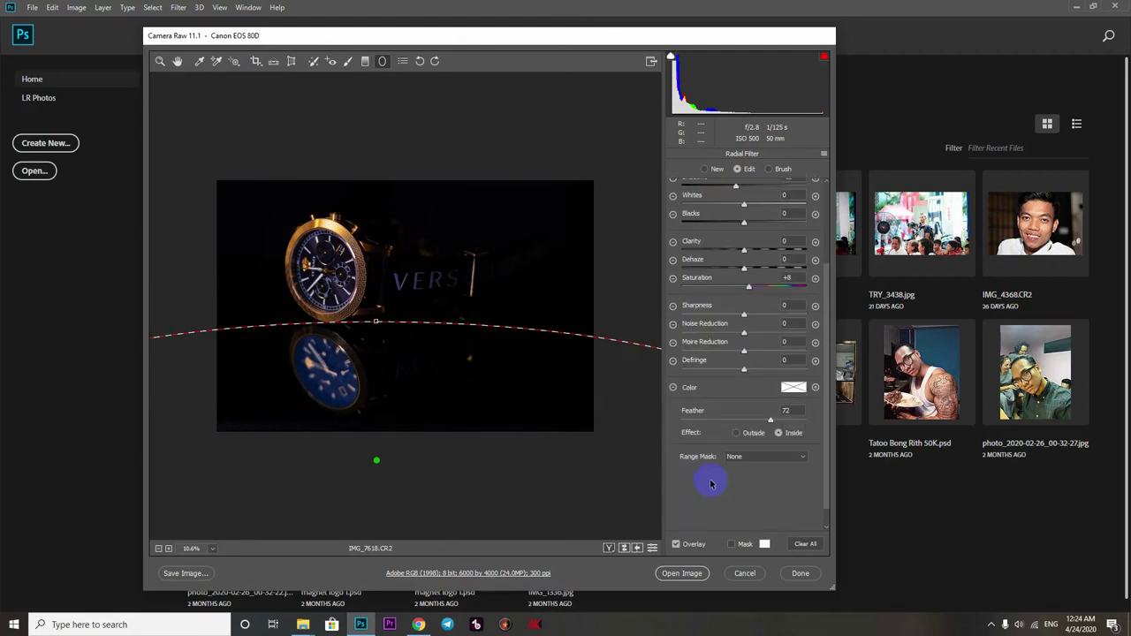
scroll(711, 483, "up", 1)
scroll(698, 450, "up", 2)
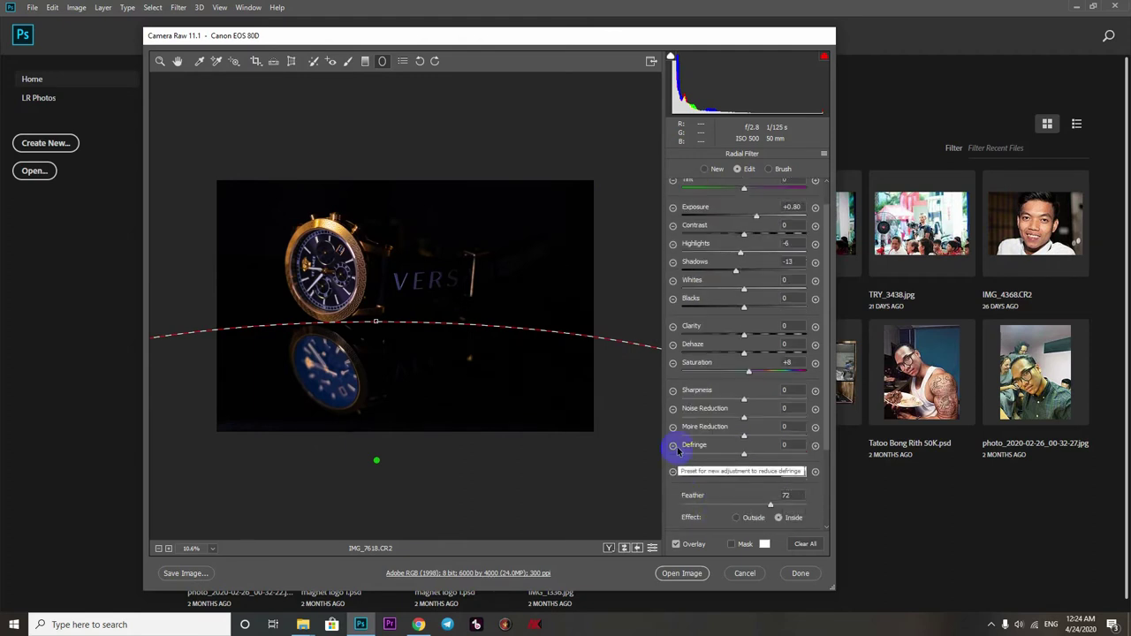
Set the radial filter's Sharpness to -100 and Feather to 92, undoing the trial Defringe change.
left_click_drag(743, 428, 694, 437)
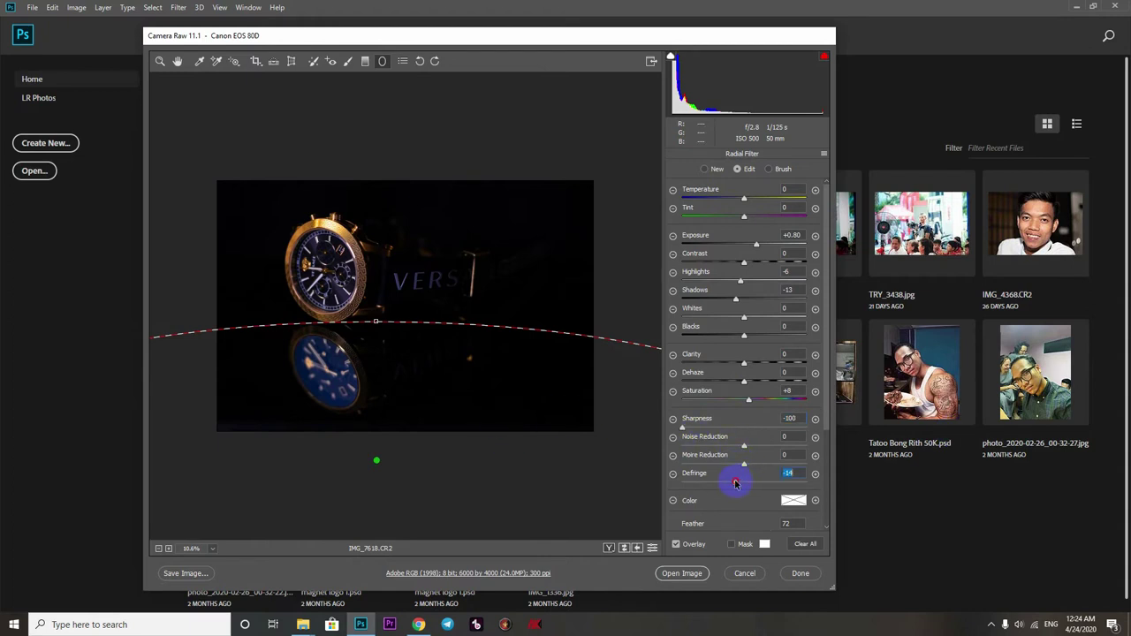
left_click_drag(735, 482, 543, 478)
key("ctrl+z")
left_click(778, 527)
type("2")
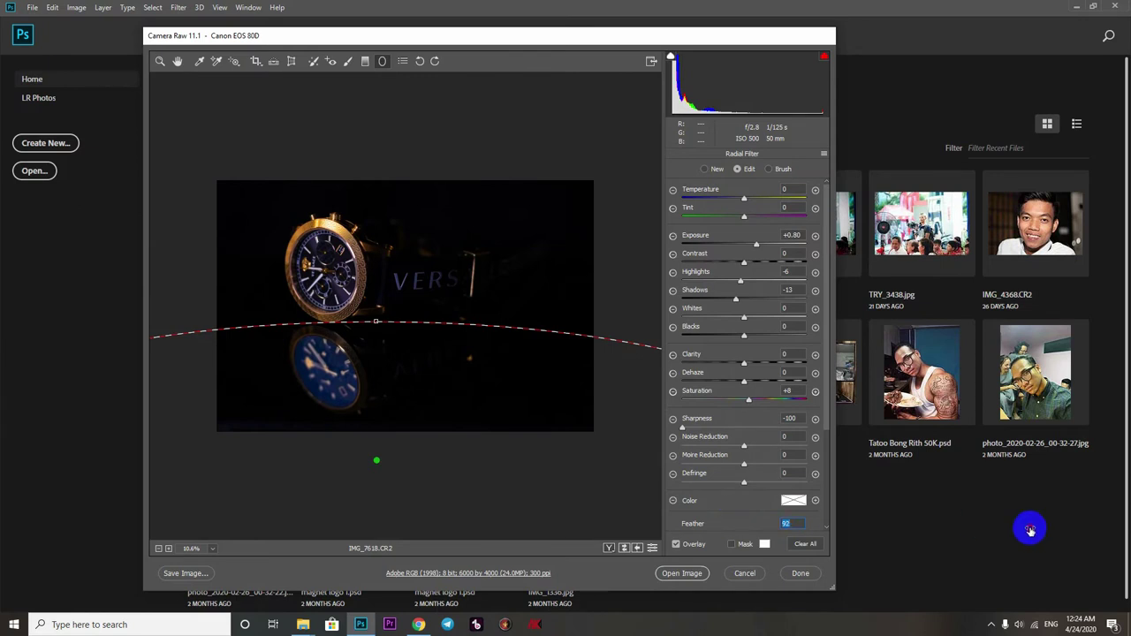
Move the radial filter so its upper edge meets the reflection, and set its Feather to 4.
left_click_drag(525, 502, 609, 499)
left_click_drag(417, 392, 389, 402)
left_click_drag(699, 525, 638, 516)
type("0")
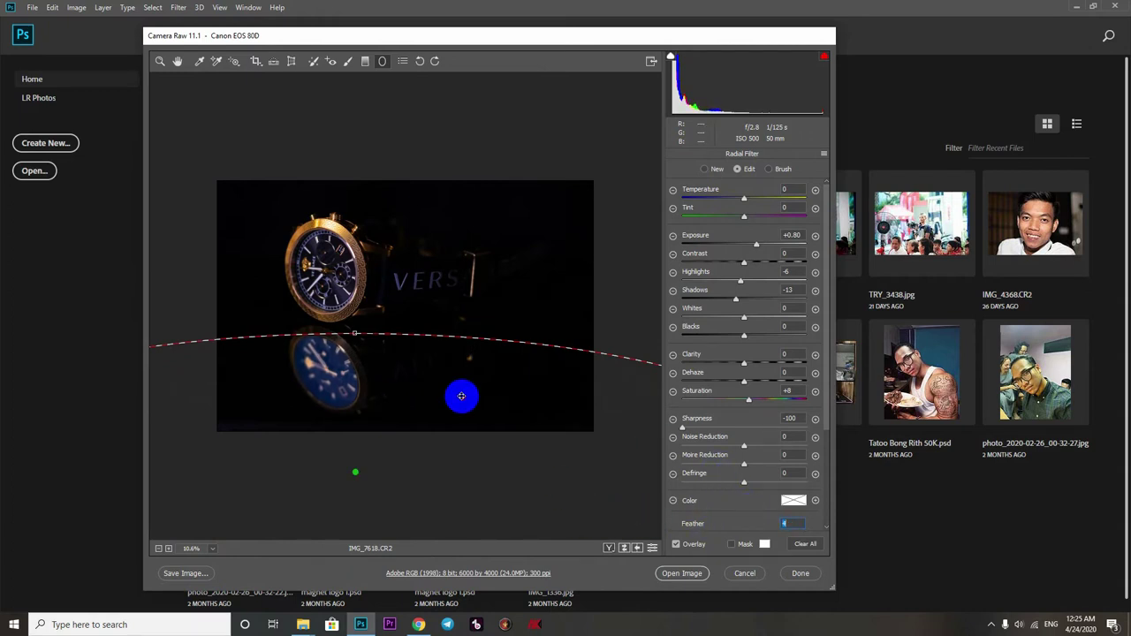
left_click_drag(462, 397, 462, 388)
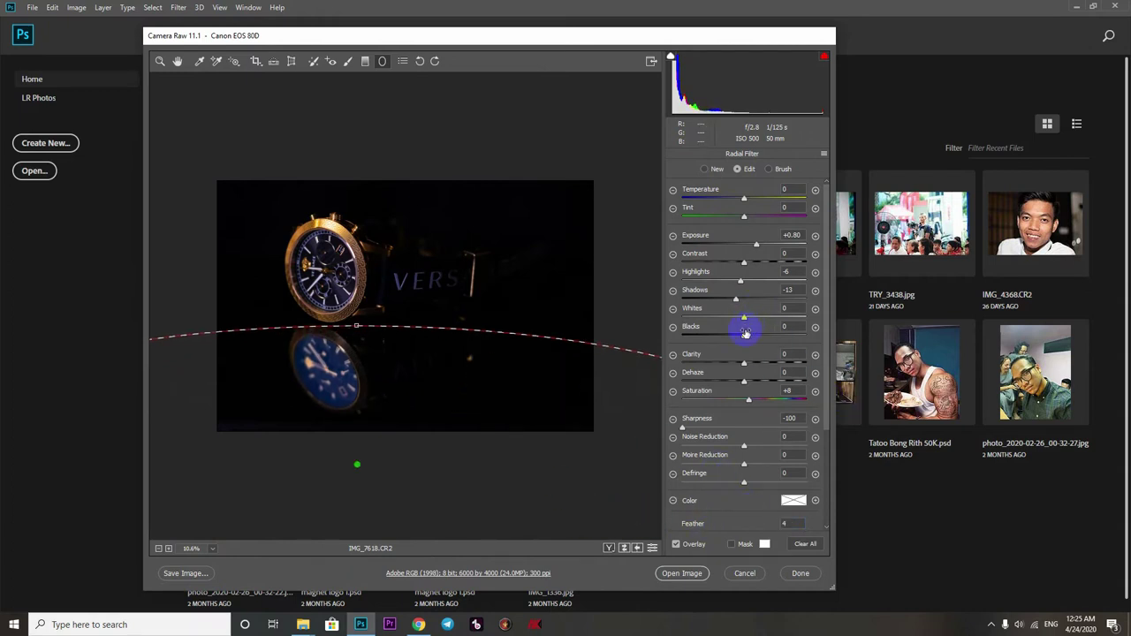
Try the radial filter with Blacks -7, Shadows -31, Temperature +17 and Contrast -23, and delete the filter.
mouse_move(746, 335)
left_mouse_down()
mouse_move(731, 327)
mouse_move(743, 332)
left_mouse_up()
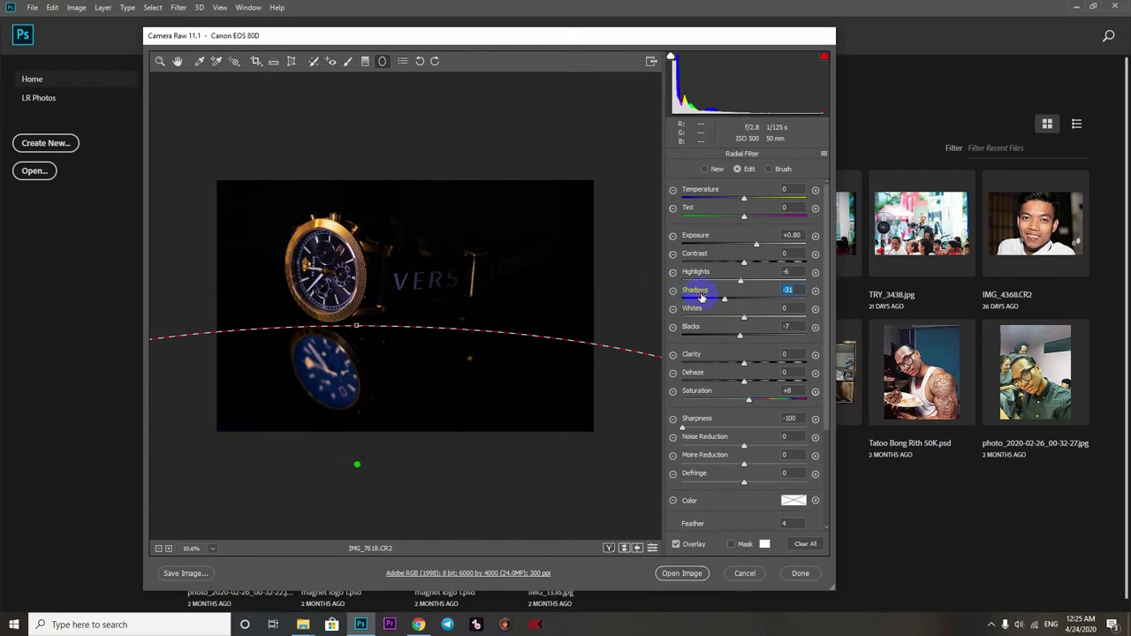
left_click_drag(749, 202, 767, 198)
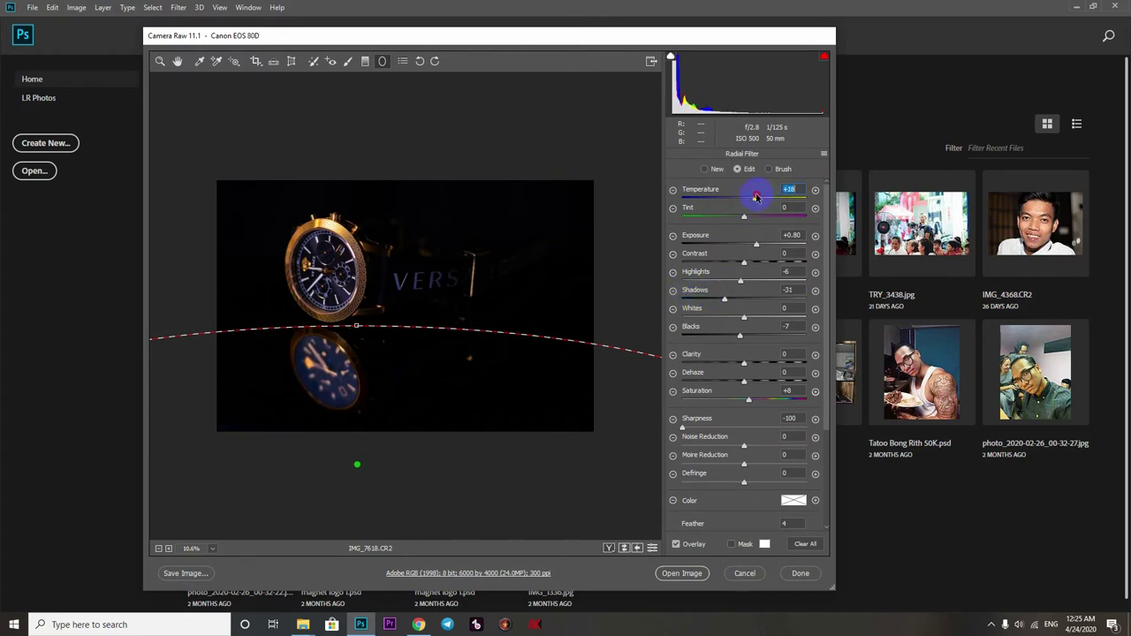
left_click_drag(753, 255, 730, 263)
key("Delete")
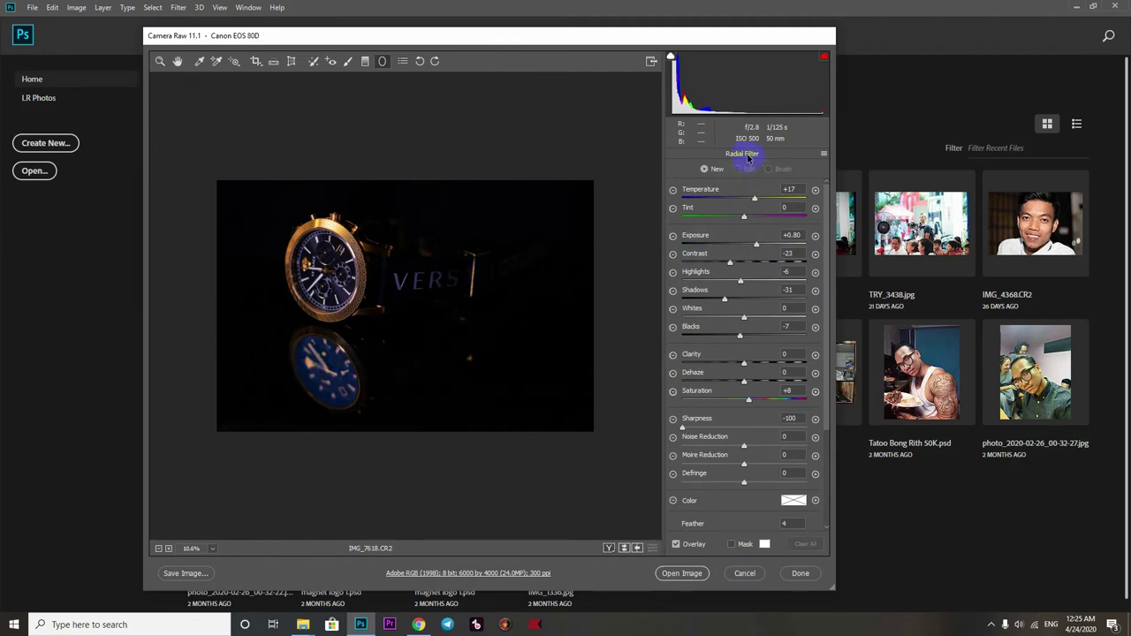
Open the developed photo for layer editing and collapse the document properties.
left_click(680, 572)
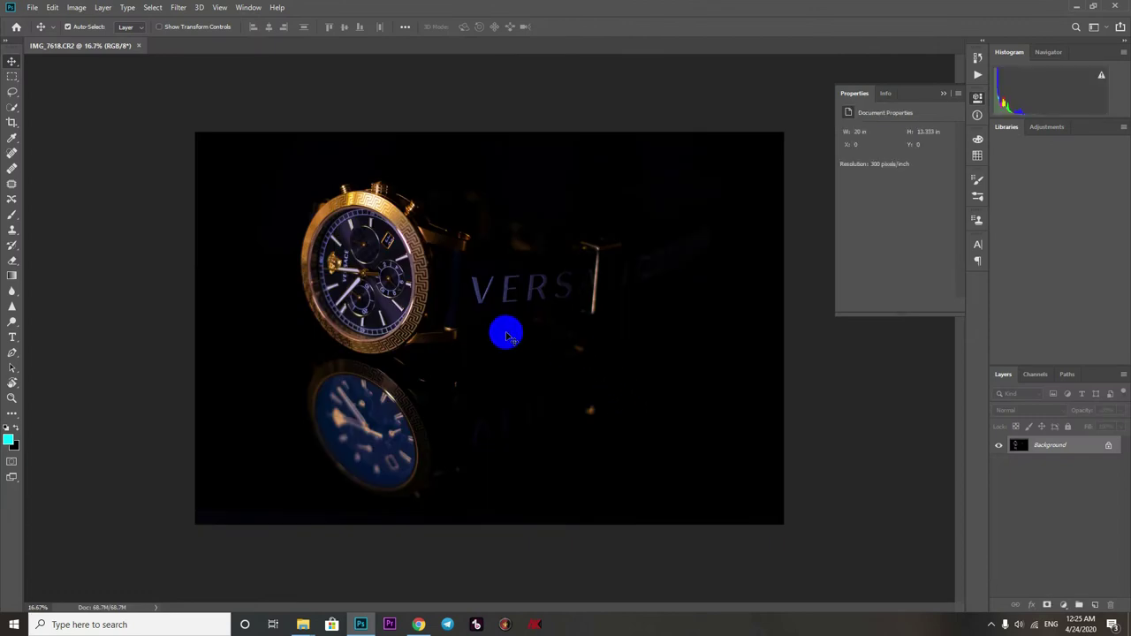
left_click(943, 94)
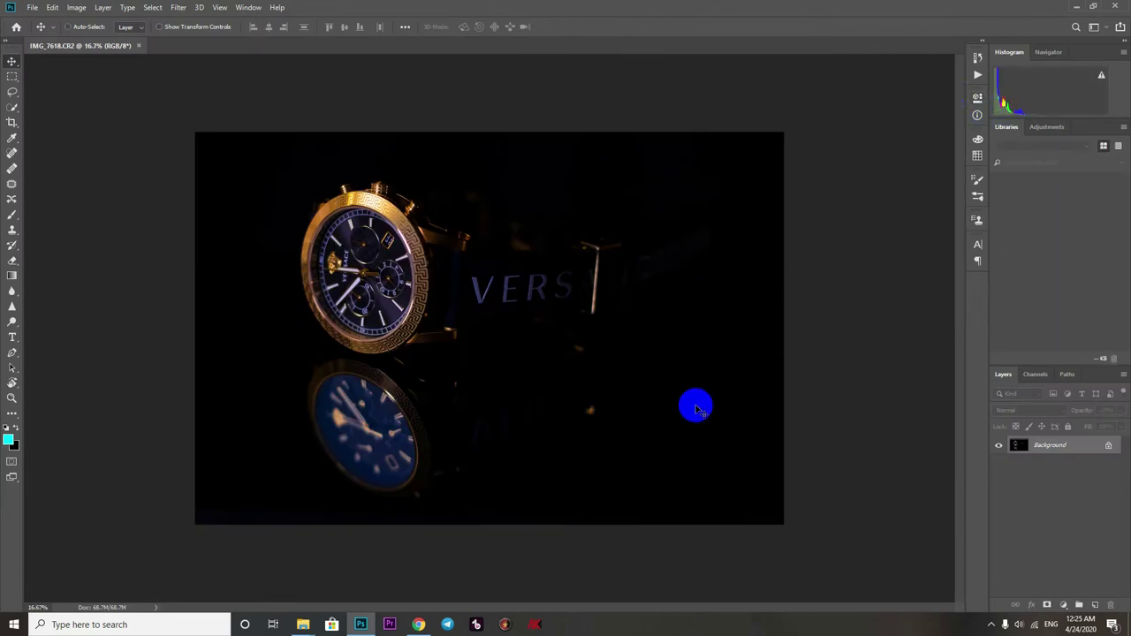
scroll(695, 407, "up", 2)
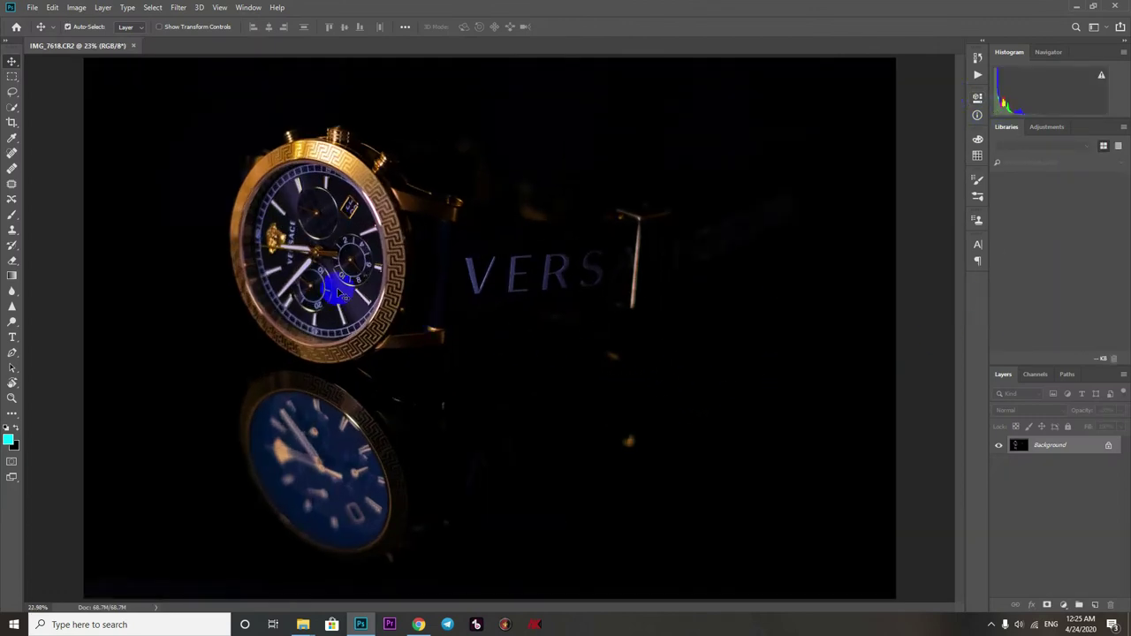
scroll(557, 308, "up", 6)
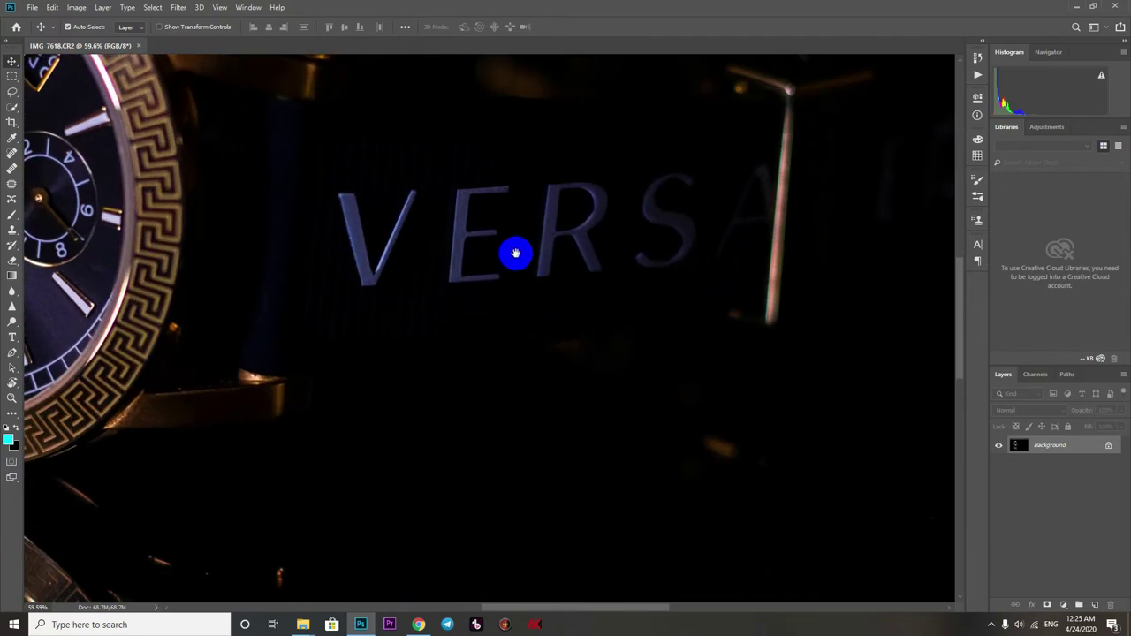
Create a new layer, fill it with white (ffffff), and add a black mask that hides the fill.
left_click(12, 215)
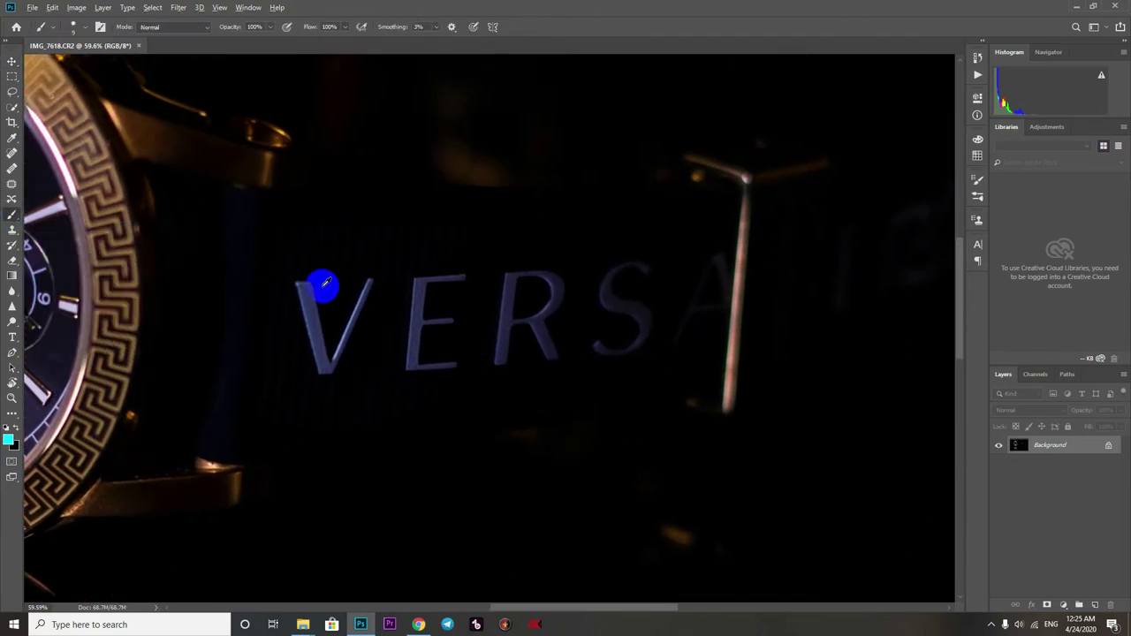
left_click(1094, 605)
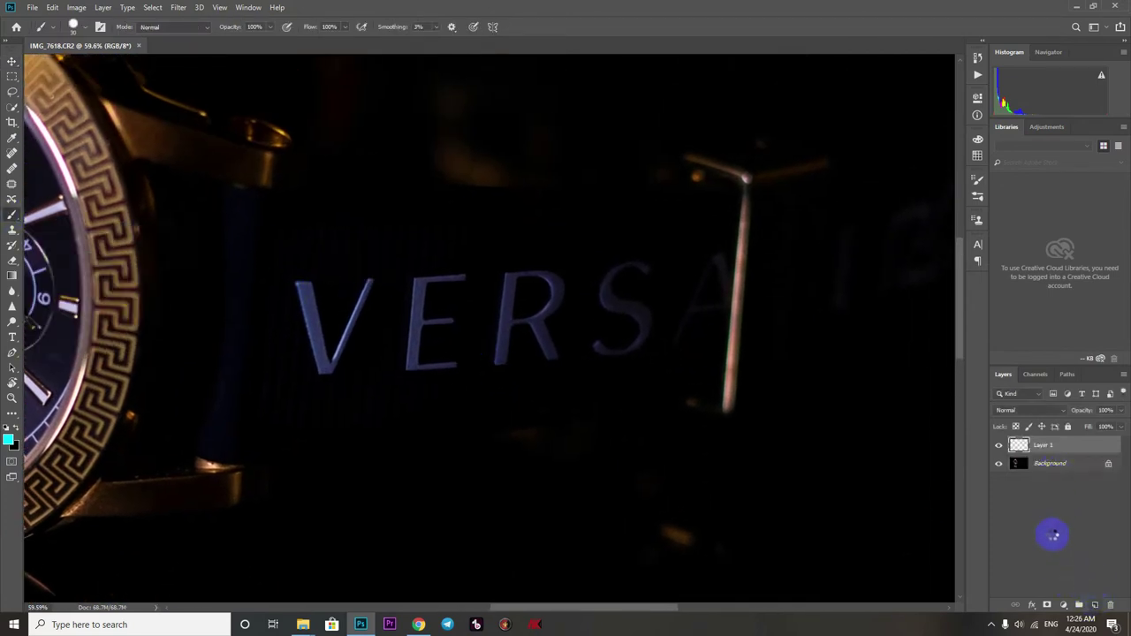
left_click(9, 439)
left_click(603, 172)
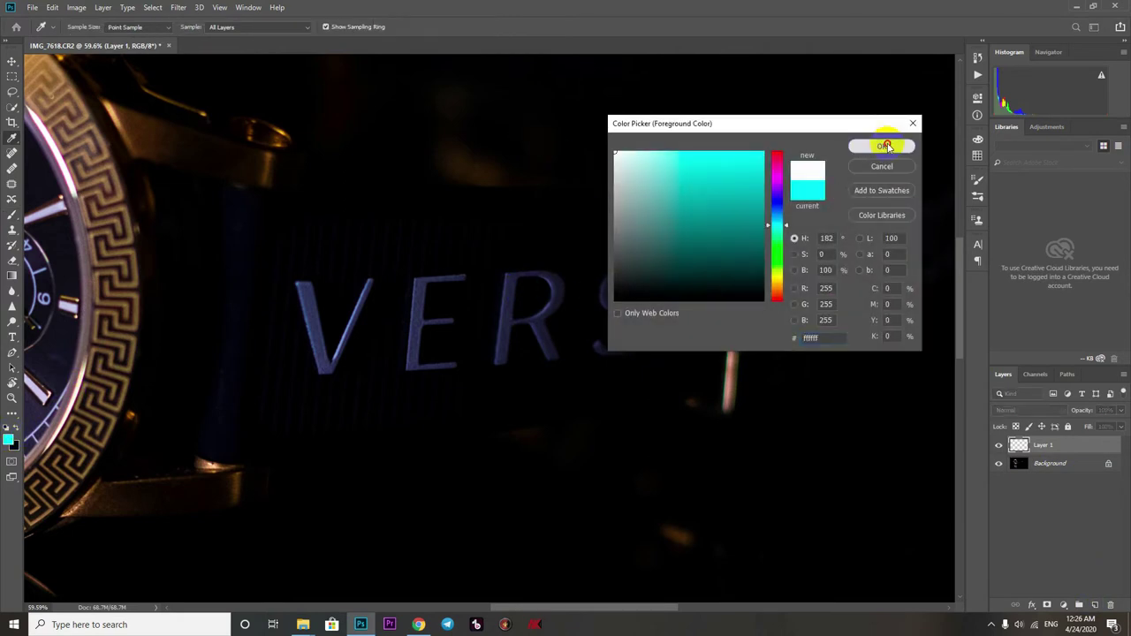
left_click(875, 144)
key("alt+BackSpace")
left_click(1048, 605, "alt")
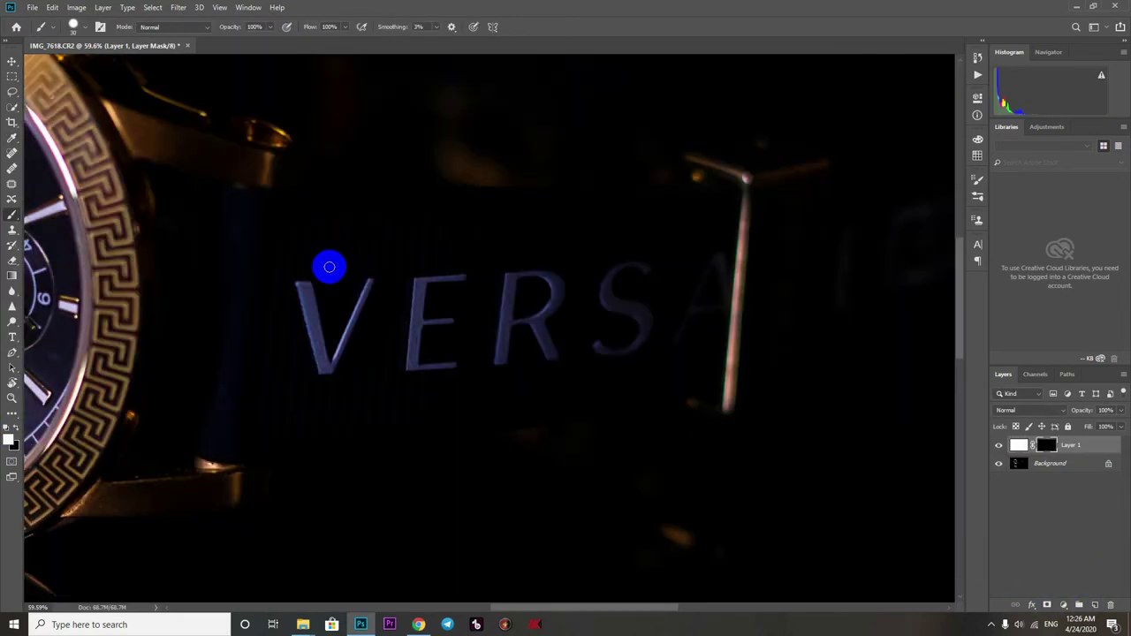
Paint white on the layer mask along the thick stroke of the strap's letter V, undoing the first trial stroke.
scroll(290, 291, "up", 9)
mouse_move(294, 278)
left_mouse_down()
mouse_move(300, 266)
mouse_move(343, 446)
left_mouse_up()
key("ctrl+z")
mouse_move(318, 306)
left_mouse_down()
mouse_move(328, 308)
mouse_move(266, 71)
left_mouse_up()
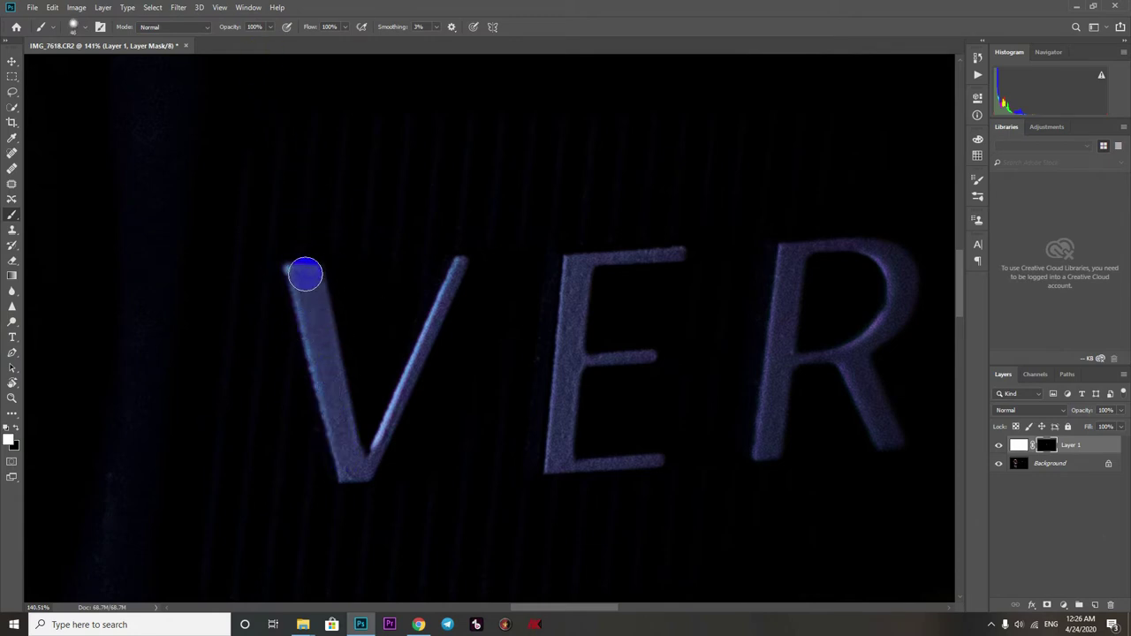
left_click_drag(306, 273, 342, 464)
Preview blend modes for the masked white layer and set it to Soft Light.
left_click(1030, 410)
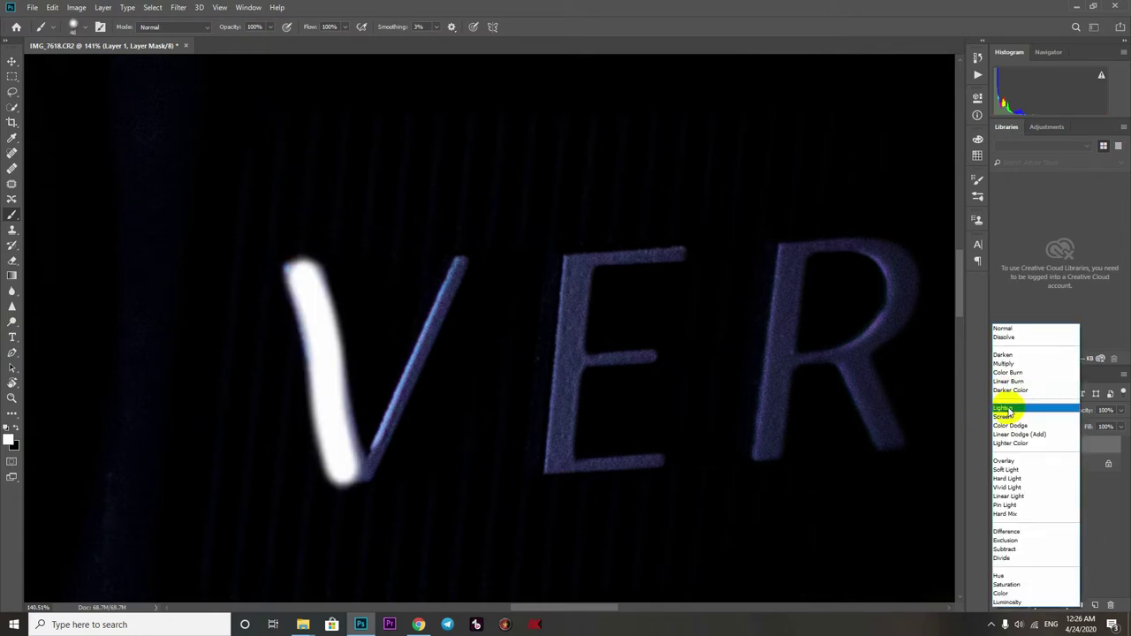
key("Down")
key("Down")
key("Down")
key("Down")
key("Down")
key("Down")
key("Down")
key("Down")
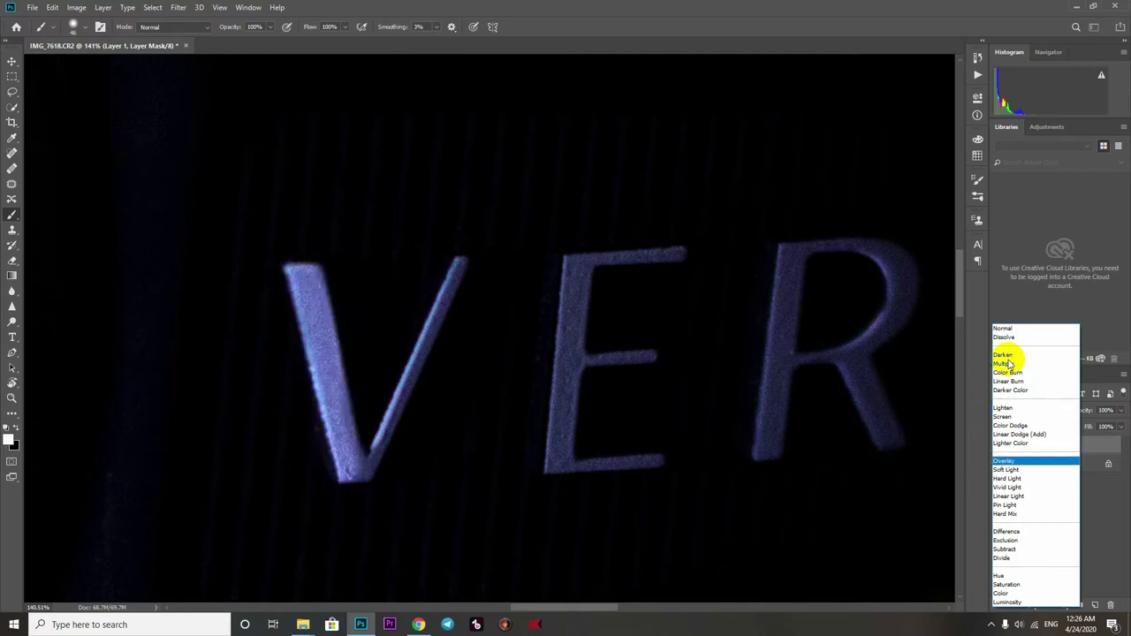
key("Down")
key("Down")
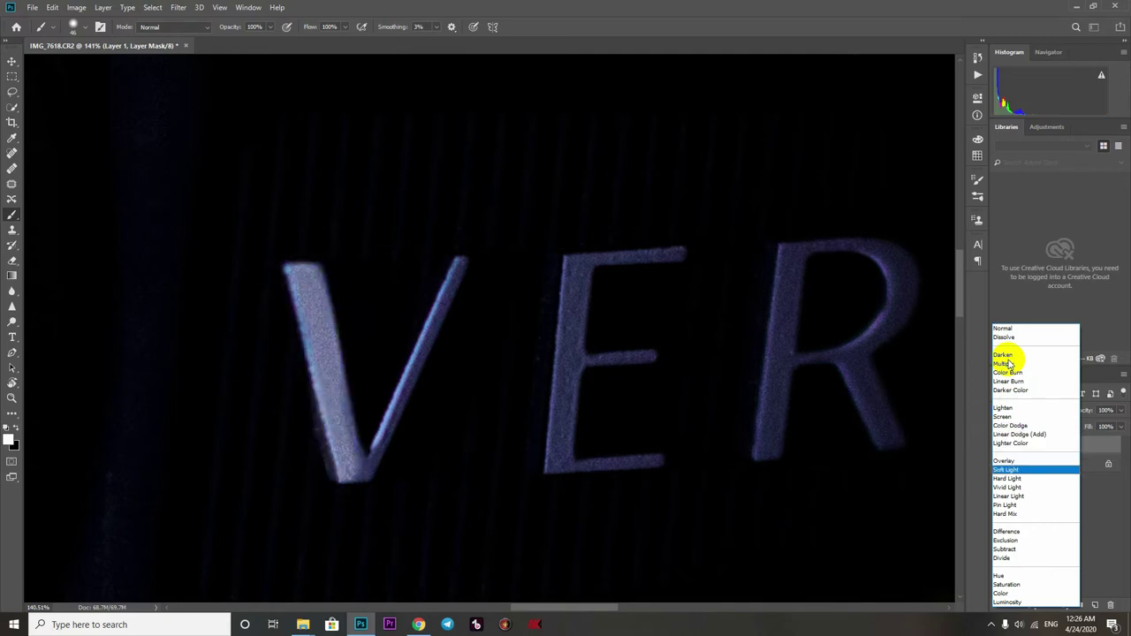
key("Return")
Finish brightening both strokes of the letter V on the mask, adjusting the brush size to the thin stroke.
mouse_move(351, 467)
left_mouse_down()
mouse_move(333, 431)
mouse_move(300, 274)
left_mouse_up()
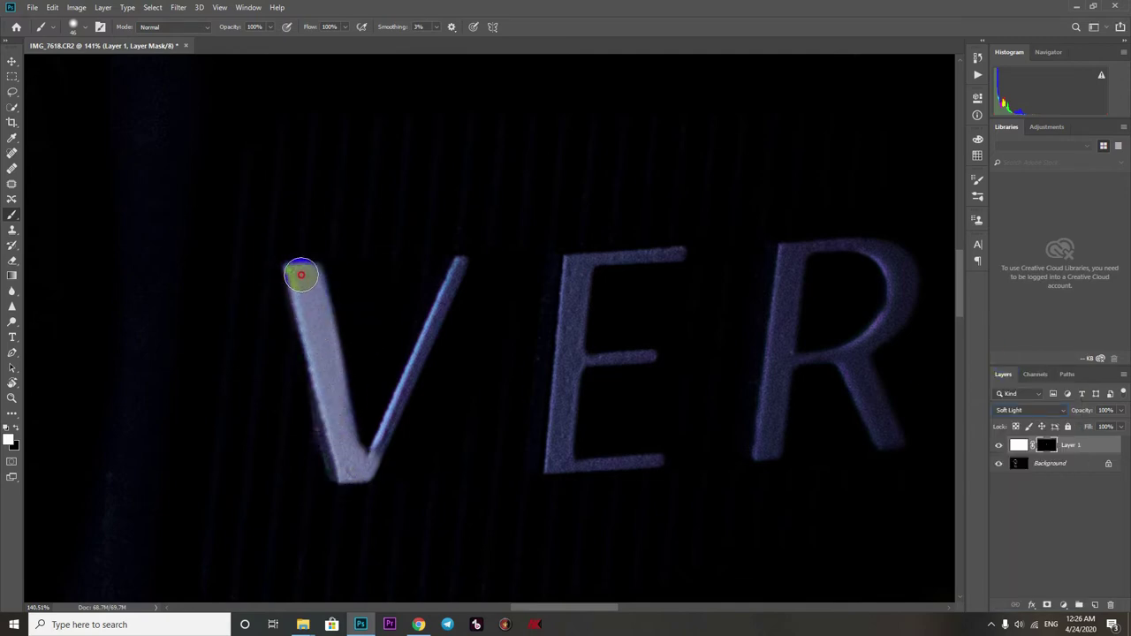
right_click(360, 346, "alt")
left_click_drag(459, 257, 372, 461)
Brighten the letter E on the mask by painting its upper bar, stem, lower bar and middle bar.
left_click_drag(568, 258, 685, 254)
mouse_move(576, 265)
left_mouse_down()
mouse_move(581, 295)
mouse_move(575, 336)
left_mouse_up()
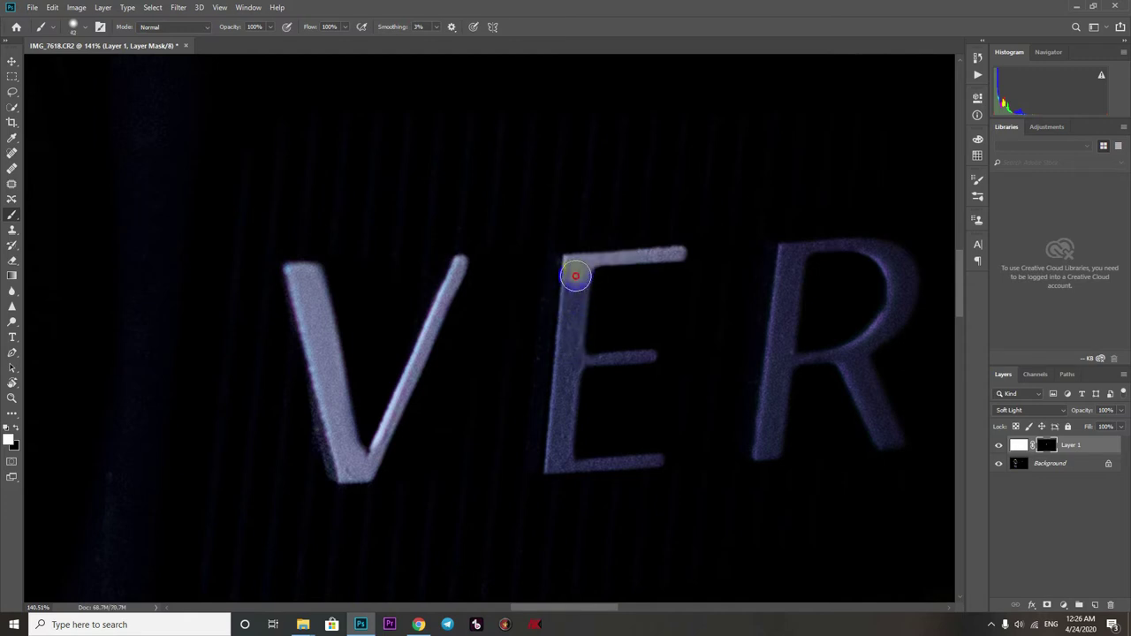
mouse_move(575, 268)
left_mouse_down()
mouse_move(560, 468)
mouse_move(663, 462)
left_mouse_up()
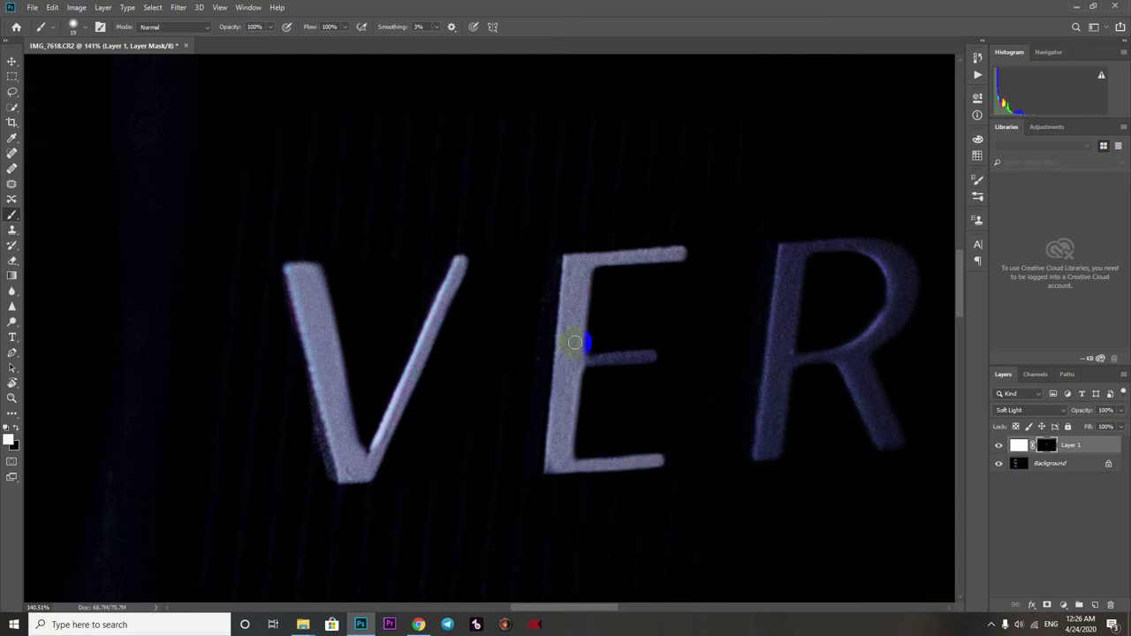
mouse_move(586, 351)
left_mouse_down()
mouse_move(650, 354)
mouse_move(686, 329)
mouse_move(410, 290)
left_mouse_up()
Brighten the letter R on the mask, using a 42 px brush for the stem and smaller brushes for thin parts.
right_click(517, 221, "alt")
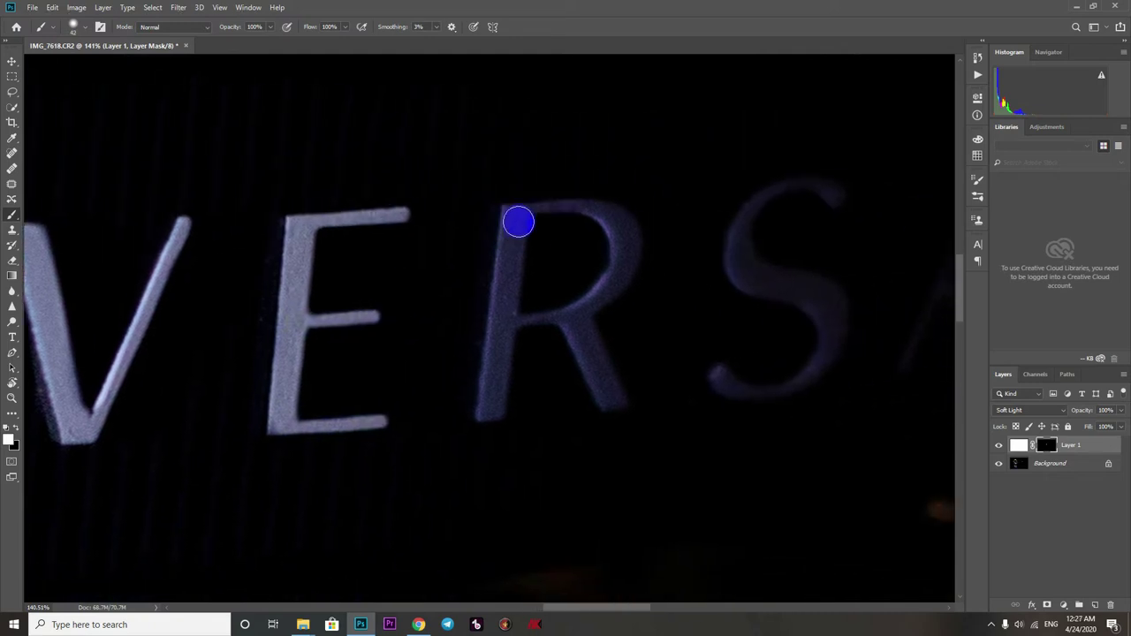
mouse_move(518, 221)
left_mouse_down()
mouse_move(505, 362)
mouse_move(485, 412)
left_mouse_up()
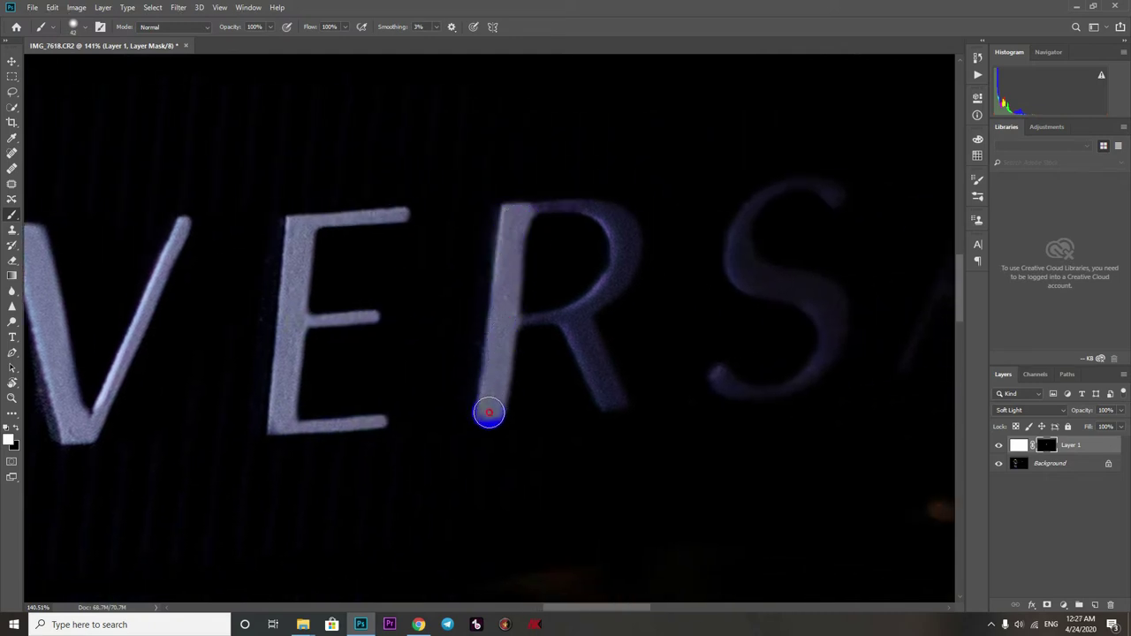
mouse_move(518, 312)
left_mouse_down()
mouse_move(574, 310)
mouse_move(614, 266)
mouse_move(613, 232)
mouse_move(583, 211)
mouse_move(521, 212)
mouse_move(617, 216)
mouse_move(629, 232)
mouse_move(621, 278)
mouse_move(568, 324)
mouse_move(616, 403)
left_mouse_up()
right_click(573, 211, "alt")
right_click(578, 210, "alt")
right_click(577, 200, "alt")
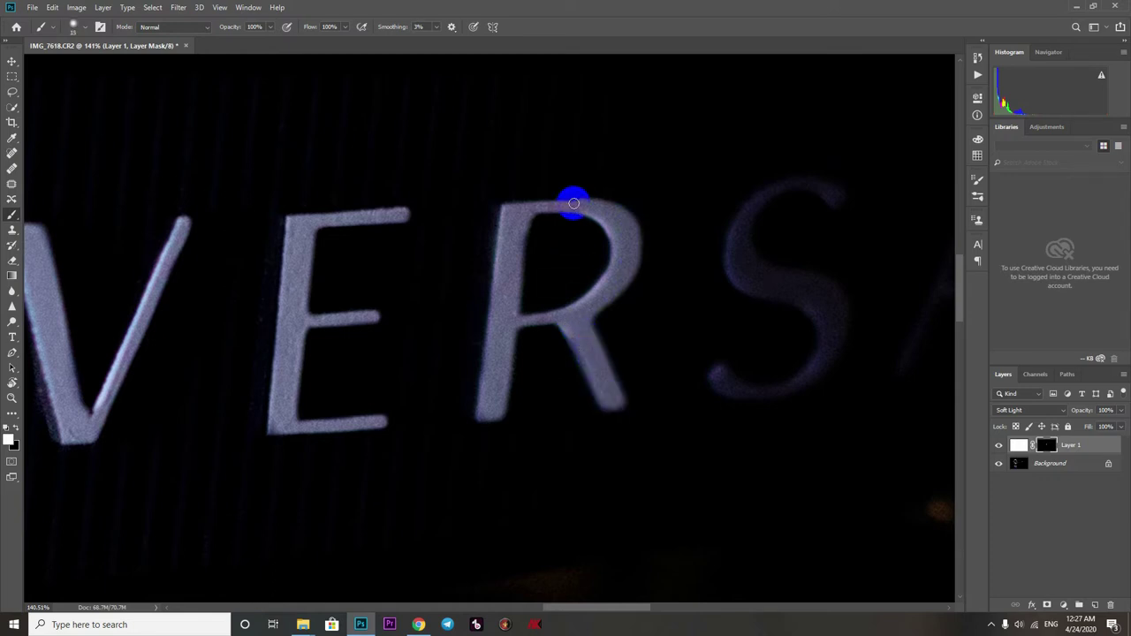
left_click_drag(573, 202, 507, 207)
Brighten the curved letter S on the mask with a 33 px brush.
left_click_drag(596, 235, 301, 225)
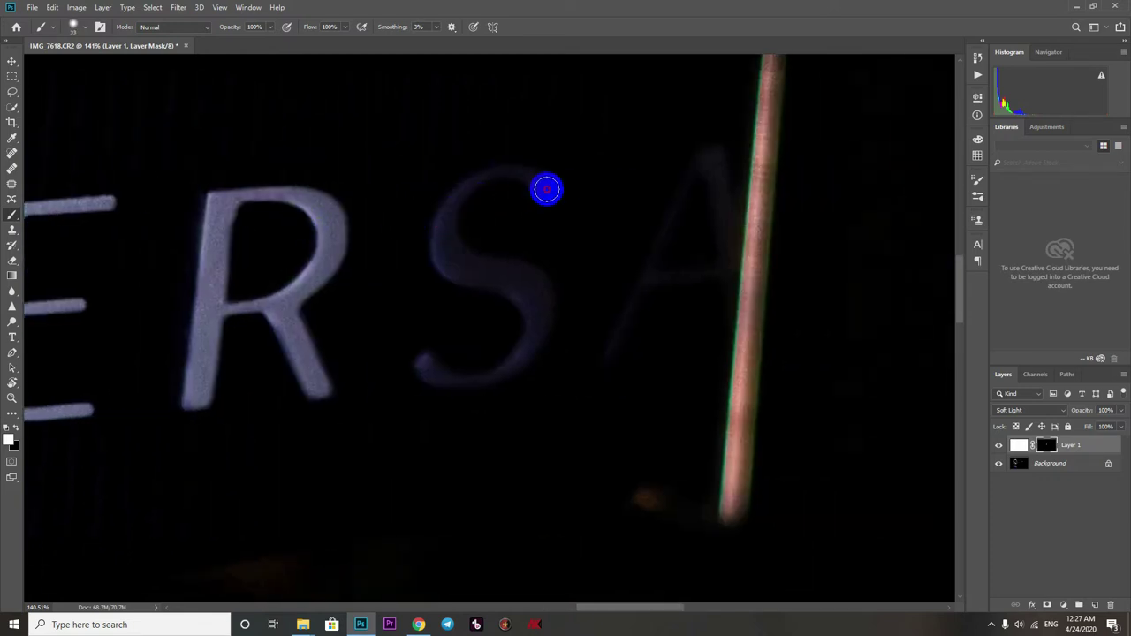
mouse_move(545, 189)
left_mouse_down()
mouse_move(467, 181)
mouse_move(446, 215)
mouse_move(446, 260)
mouse_move(523, 296)
mouse_move(534, 328)
mouse_move(521, 358)
mouse_move(459, 376)
mouse_move(417, 358)
mouse_move(471, 355)
mouse_move(502, 275)
mouse_move(455, 247)
mouse_move(448, 215)
mouse_move(456, 242)
mouse_move(525, 272)
mouse_move(545, 299)
mouse_move(537, 331)
mouse_move(511, 327)
mouse_move(542, 323)
left_mouse_up()
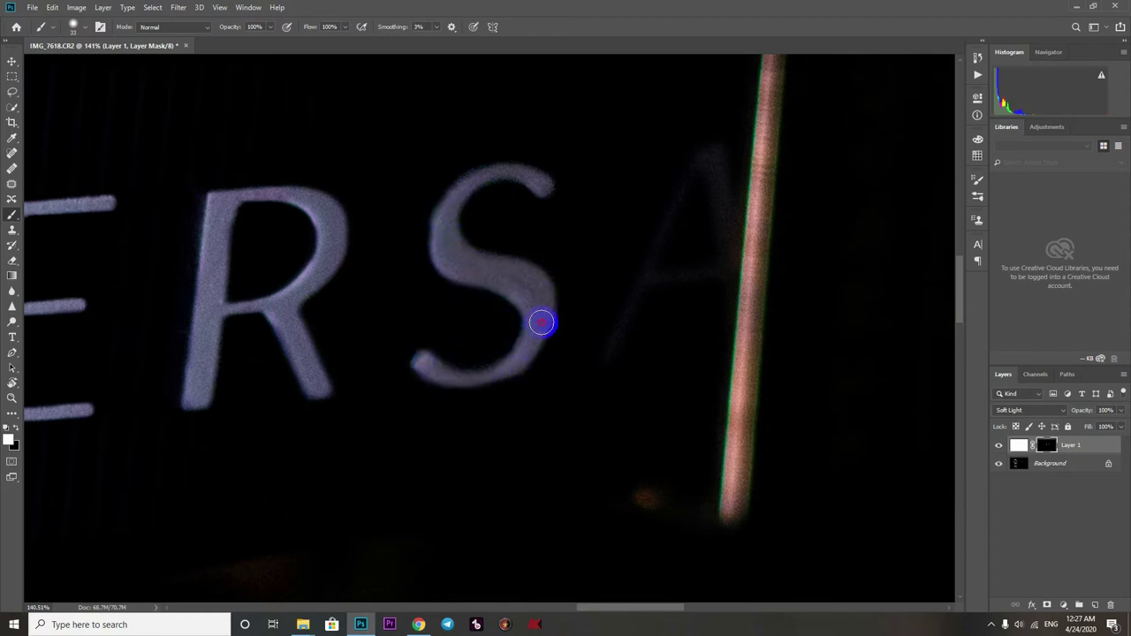
left_click_drag(510, 369, 434, 374)
Brighten the faint letter A beside the strap loop on the mask, using small brushes up to 26 px.
left_click_drag(615, 276, 492, 263)
key("bracketleft")
key("bracketleft")
key("bracketleft")
key("bracketleft")
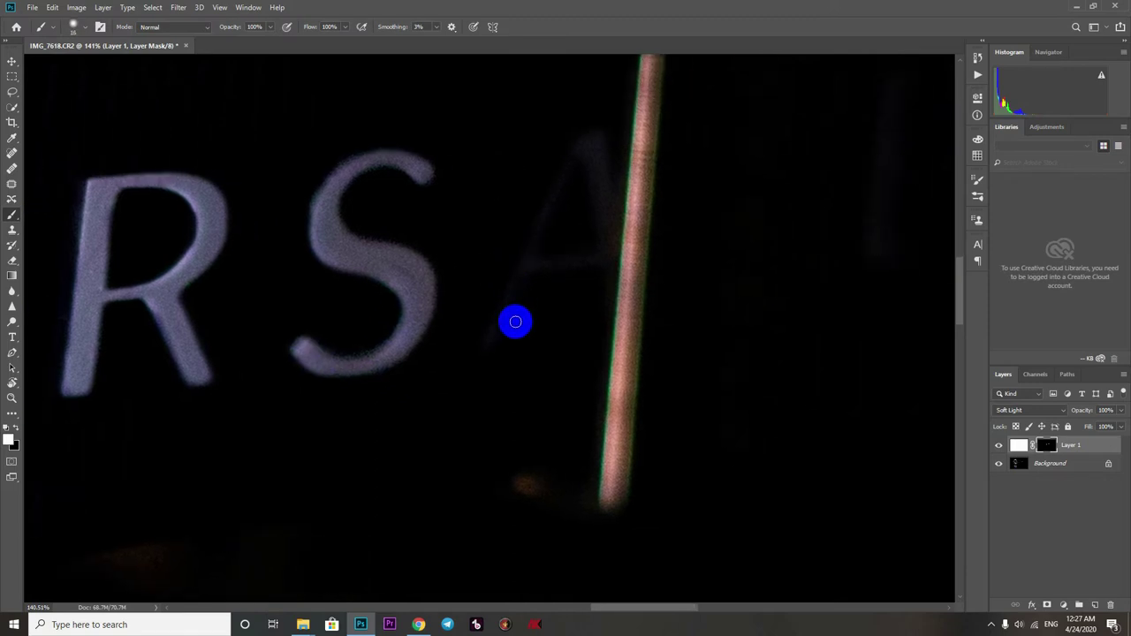
mouse_move(492, 336)
left_mouse_down()
mouse_move(522, 271)
mouse_move(600, 265)
left_mouse_up()
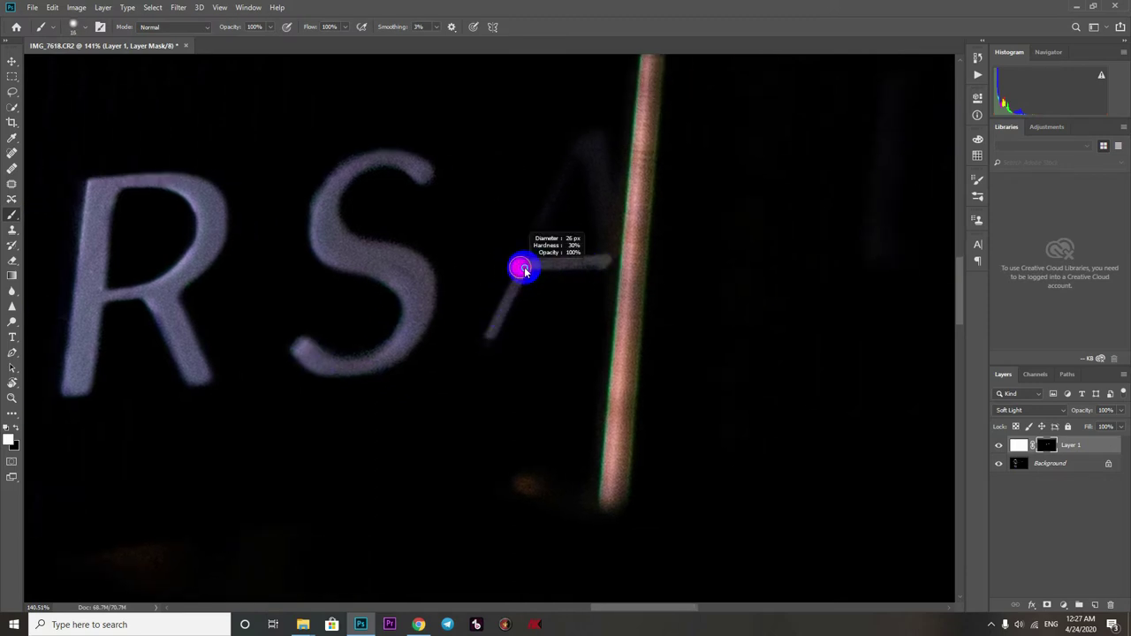
mouse_move(528, 247)
left_mouse_down()
mouse_move(560, 168)
mouse_move(578, 145)
mouse_move(602, 156)
mouse_move(611, 257)
mouse_move(522, 257)
mouse_move(499, 316)
left_mouse_up()
scroll(501, 315, "down", 7)
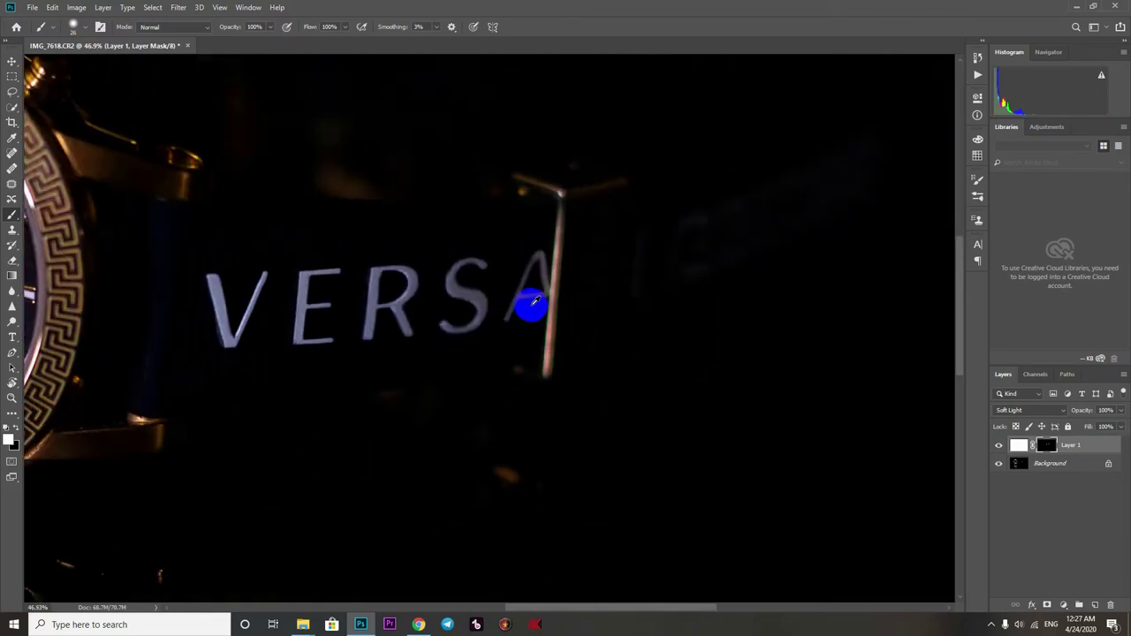
Apply the Camera Raw filter to the Background layer, setting Greens saturation to -100 and reducing Purples saturation.
scroll(532, 298, "up", 8)
left_click(1068, 470)
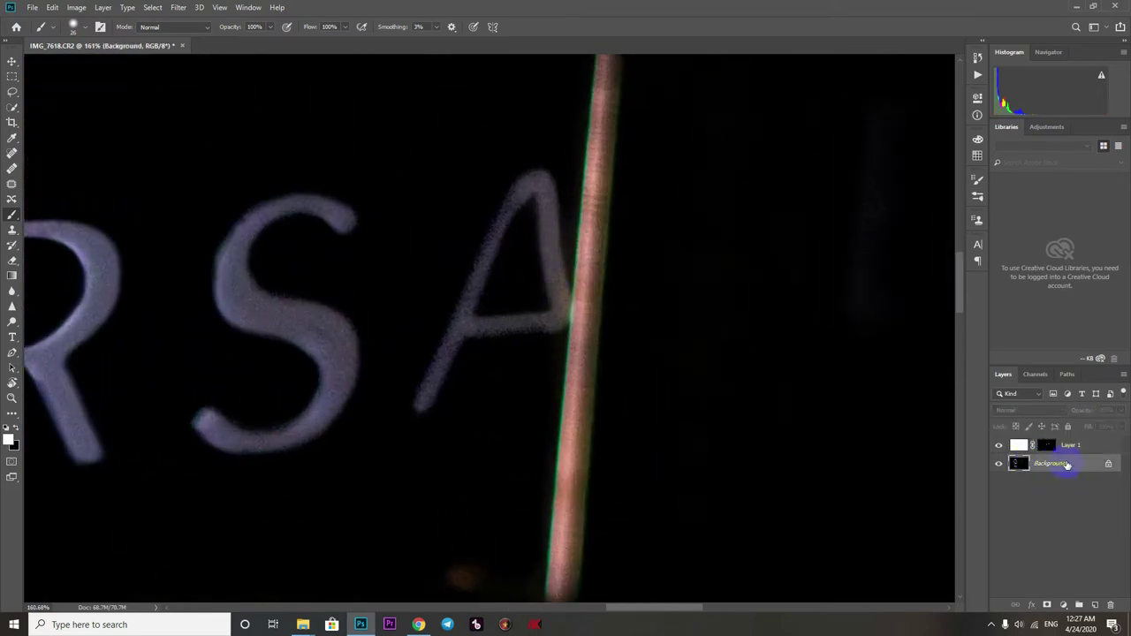
key("ctrl+u")
left_click(990, 165)
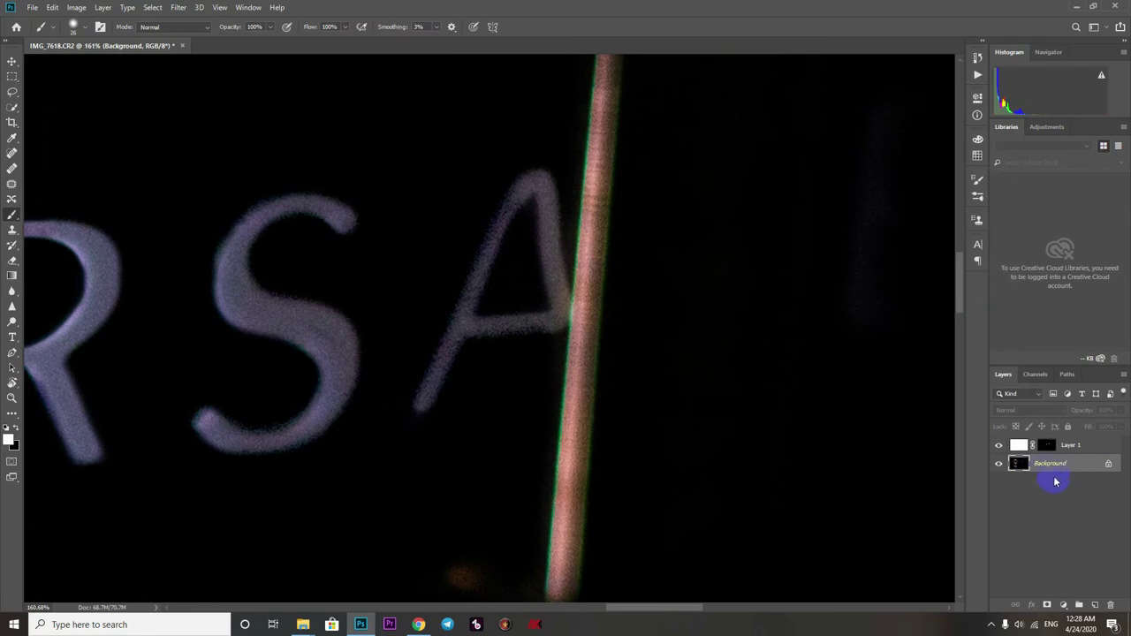
key("ctrl+shift+a")
left_click(723, 155)
left_click(709, 156)
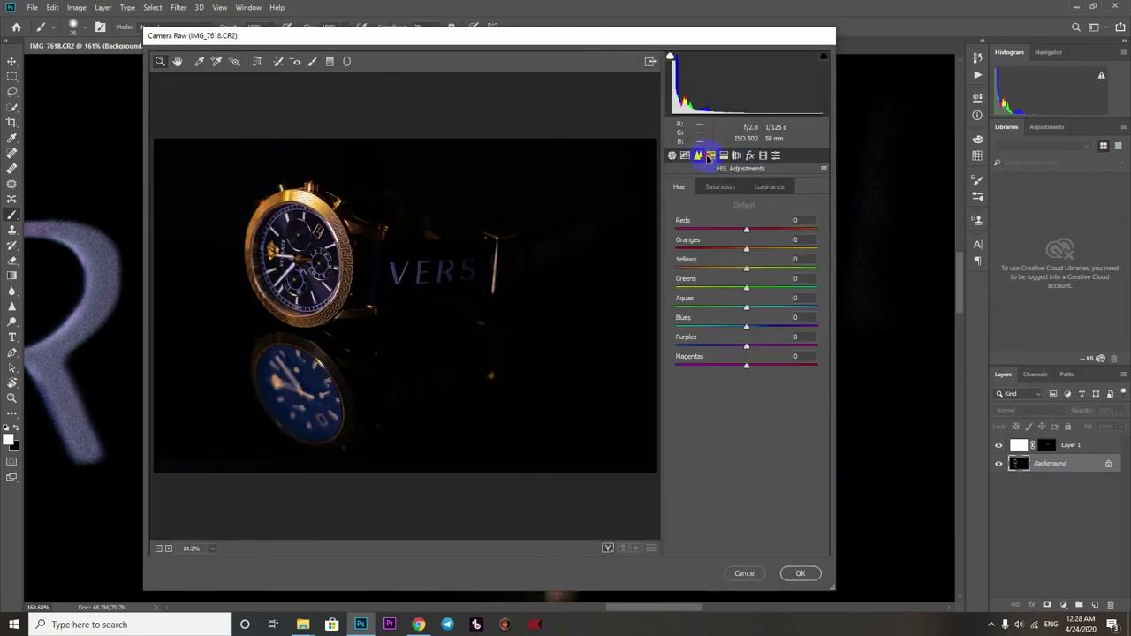
left_click(720, 188)
left_click_drag(747, 290, 675, 288)
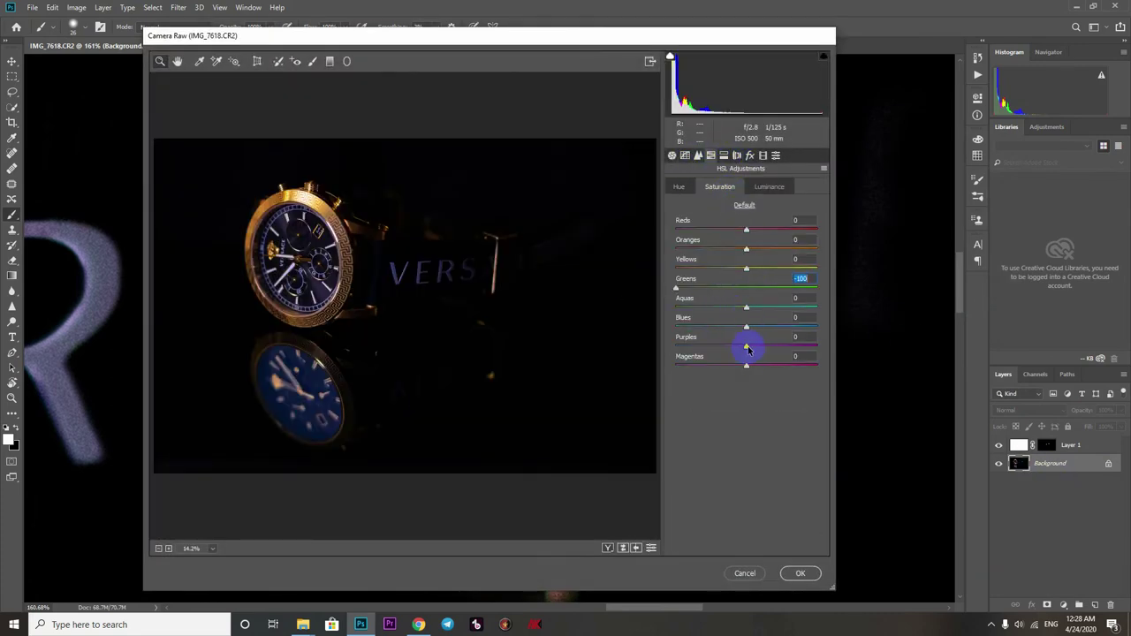
left_click(800, 574)
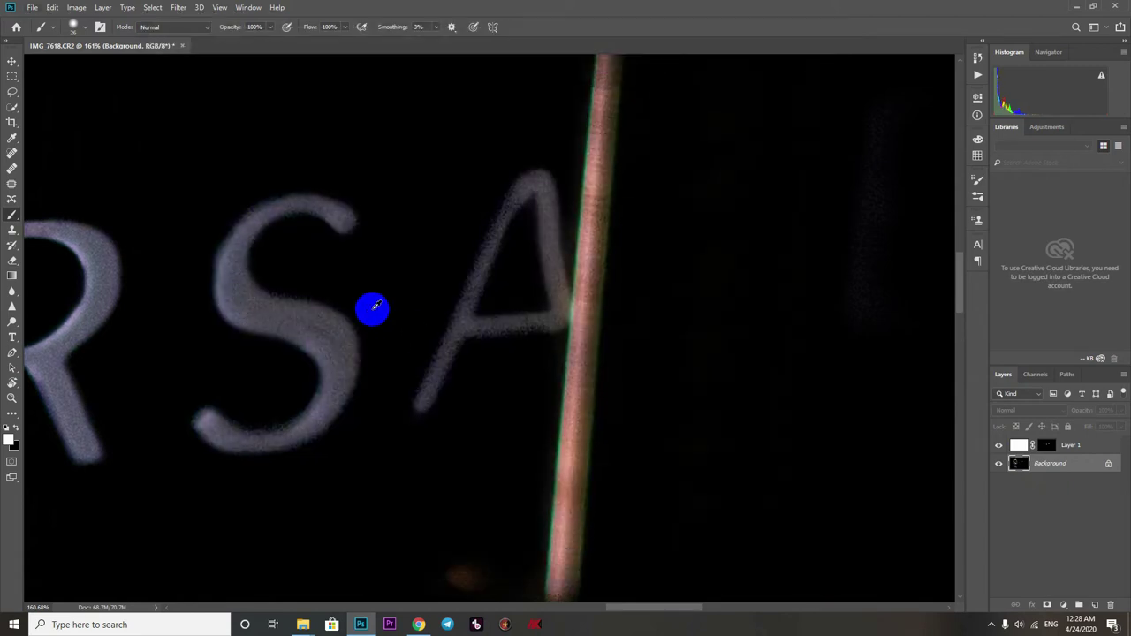
Add a second white-filled layer above Layer 1 and hide it with a black mask.
scroll(560, 323, "down", 6)
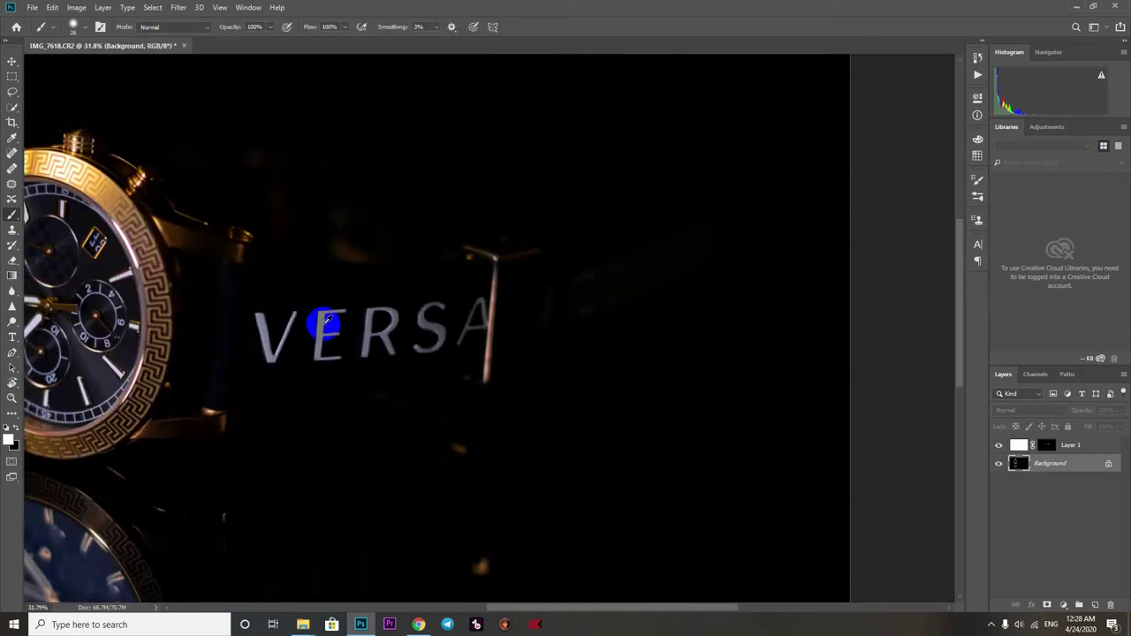
left_click_drag(307, 316, 560, 348)
scroll(439, 339, "up", 2)
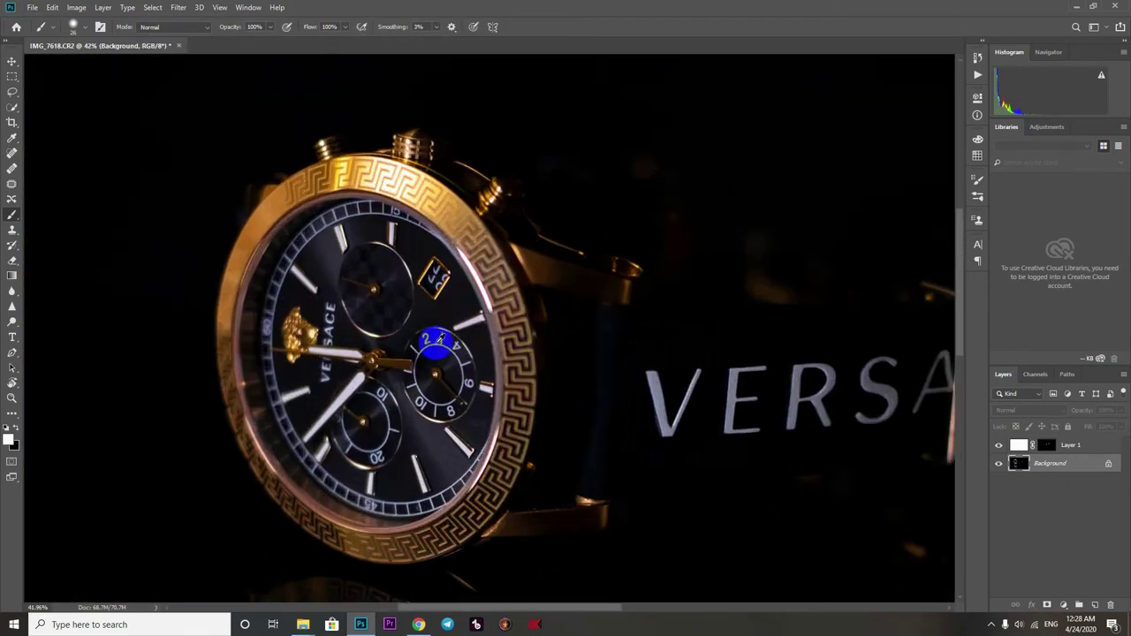
scroll(605, 345, "down", 3)
left_click_drag(670, 349, 621, 349)
scroll(493, 349, "up", 2)
left_click(1050, 538)
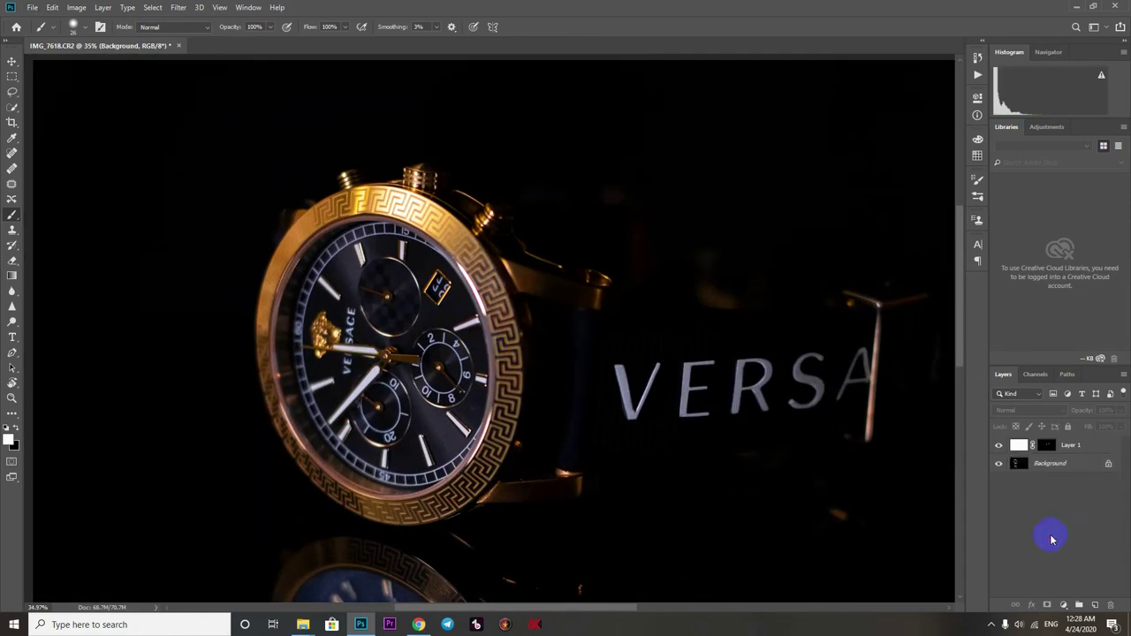
left_click(1094, 605)
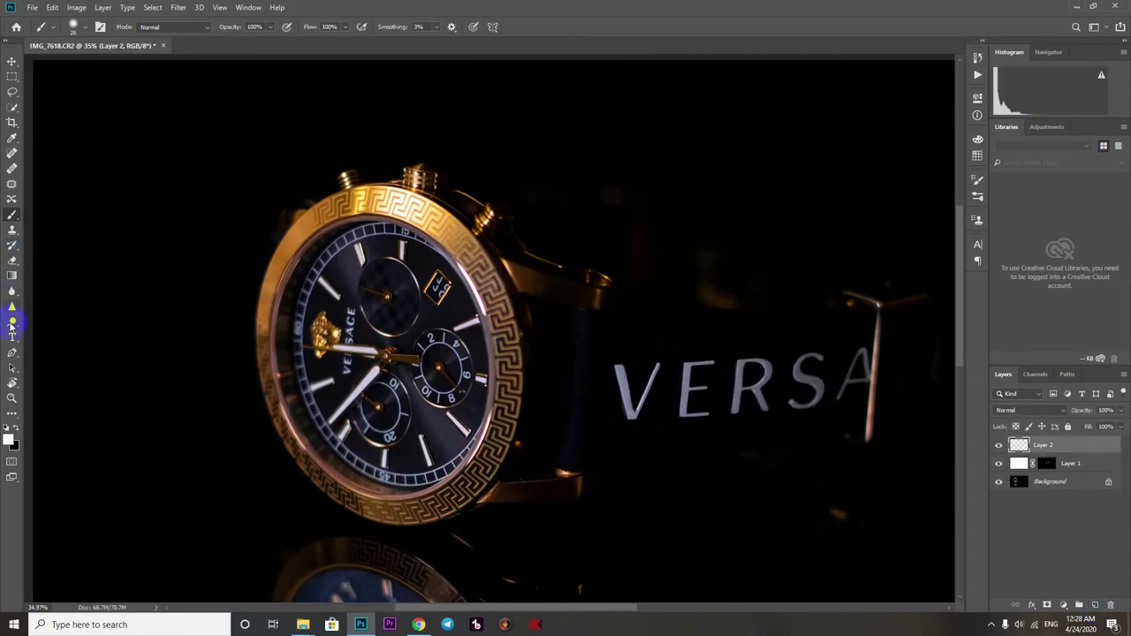
key("alt+BackSpace")
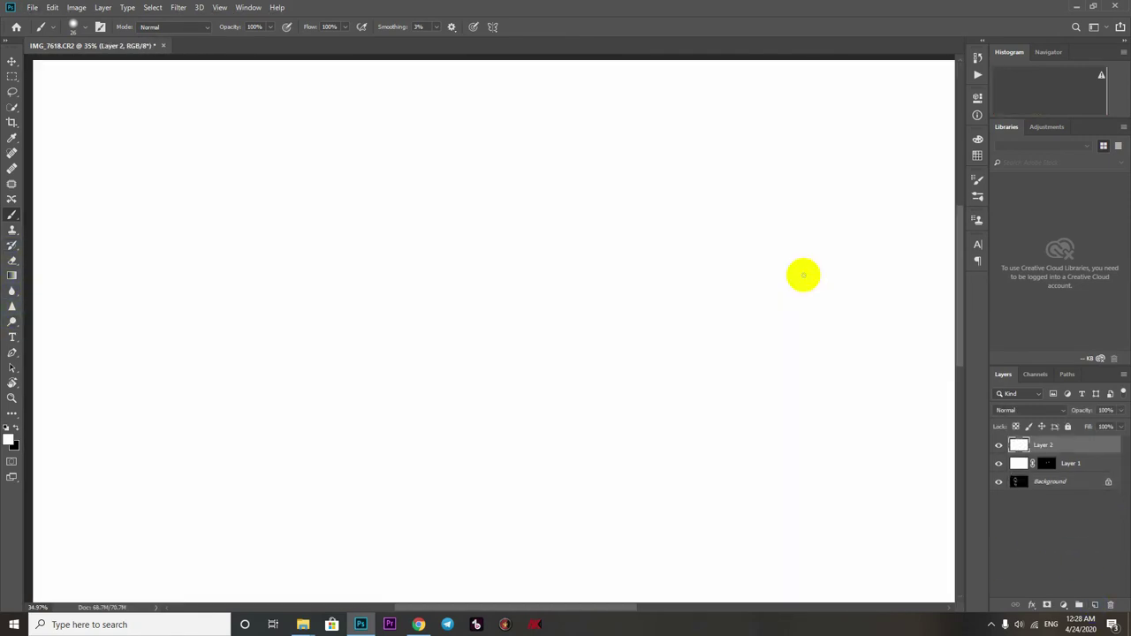
left_click(1047, 606)
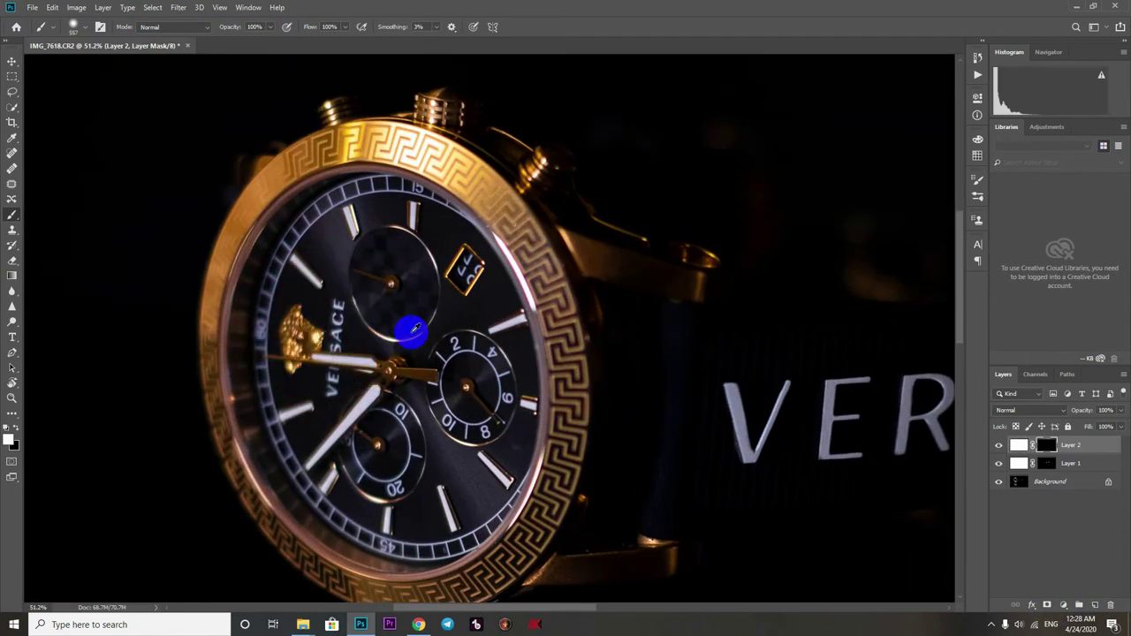
Paint a soft 557 px spot on the new mask over the watch dial and set the layer's blend mode to Overlay.
left_click(354, 283)
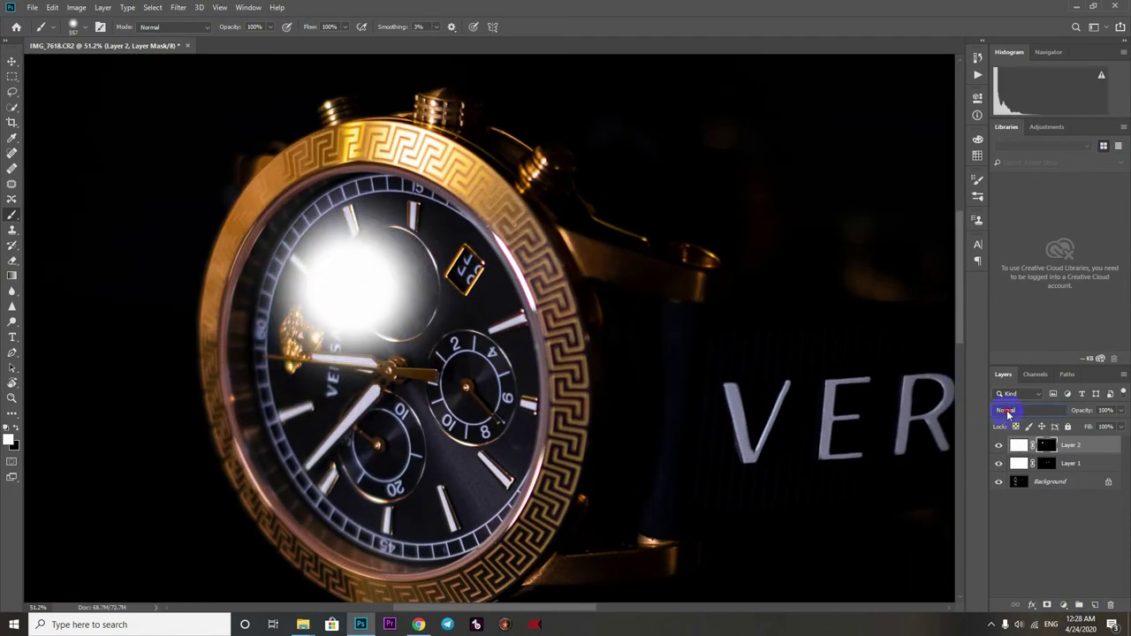
left_click(1007, 411)
scroll(1007, 414, "up", 9)
scroll(1007, 415, "down", 2)
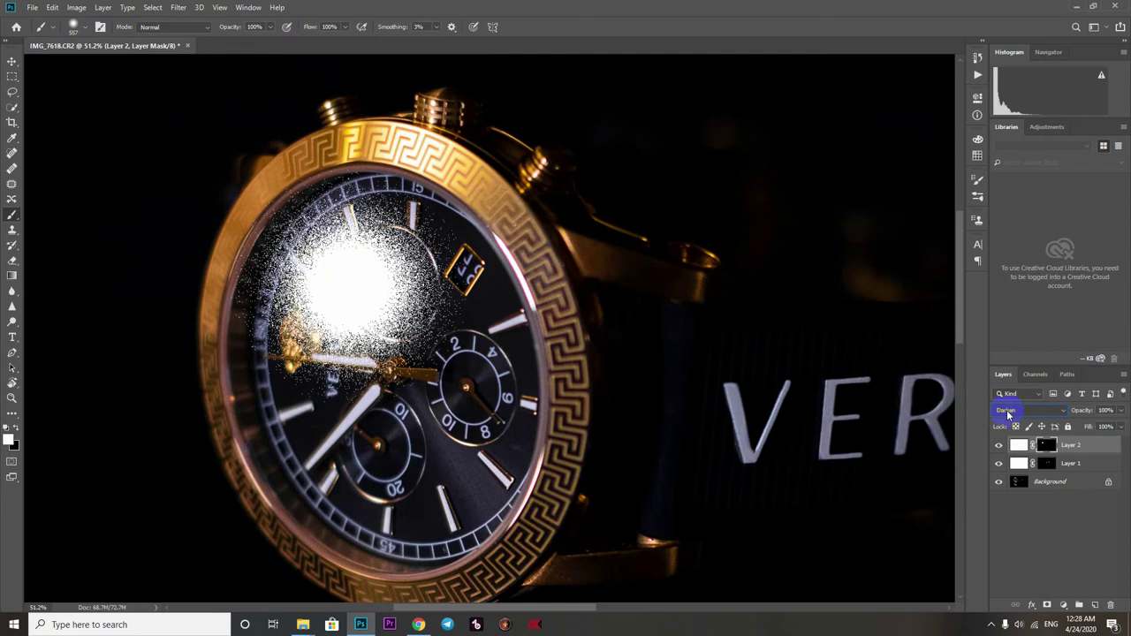
scroll(1007, 415, "down", 3)
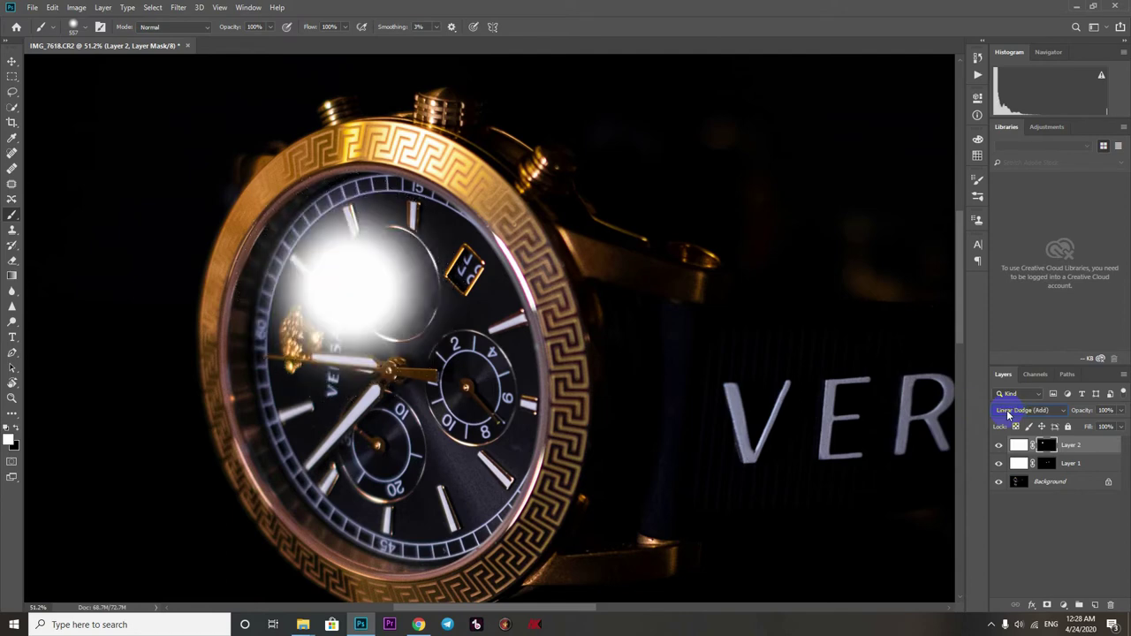
scroll(1007, 412, "down", 2)
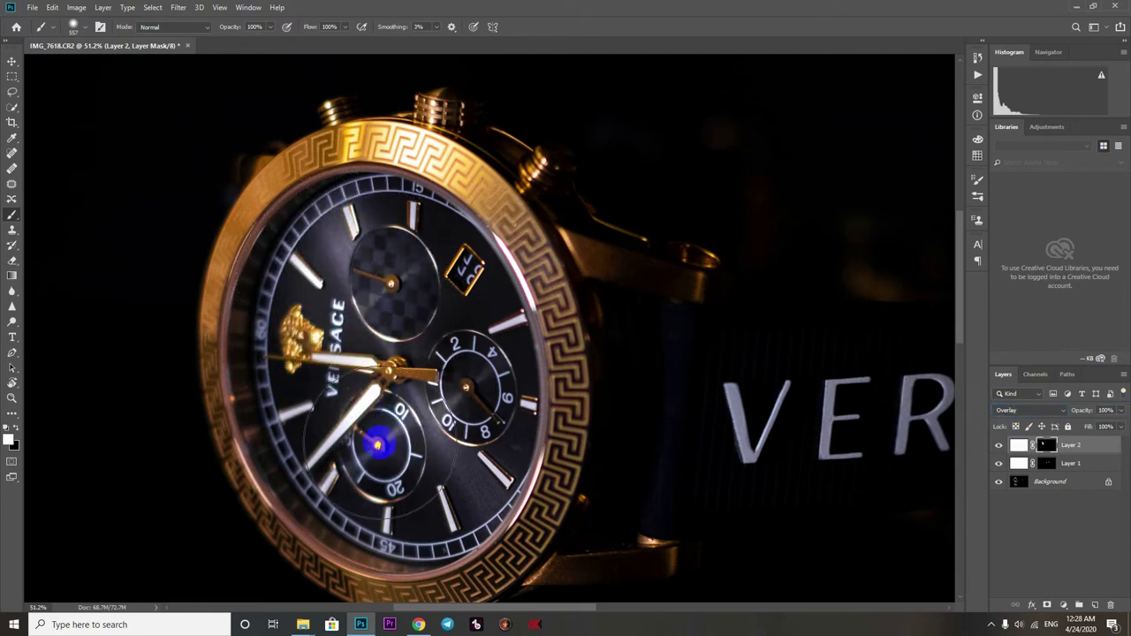
Paint the soft brush across the dial on Layer 2's mask and lower that layer's opacity to 62%.
mouse_move(379, 444)
left_mouse_down()
mouse_move(402, 485)
mouse_move(440, 458)
mouse_move(461, 370)
mouse_move(445, 319)
mouse_move(407, 271)
mouse_move(378, 258)
mouse_move(345, 283)
mouse_move(331, 416)
mouse_move(366, 454)
mouse_move(412, 486)
mouse_move(431, 411)
mouse_move(392, 375)
mouse_move(394, 393)
mouse_move(339, 297)
mouse_move(386, 268)
mouse_move(441, 359)
mouse_move(434, 441)
mouse_move(356, 432)
mouse_move(315, 353)
mouse_move(327, 283)
mouse_move(351, 263)
left_mouse_up()
left_click_drag(1032, 411, 1049, 409)
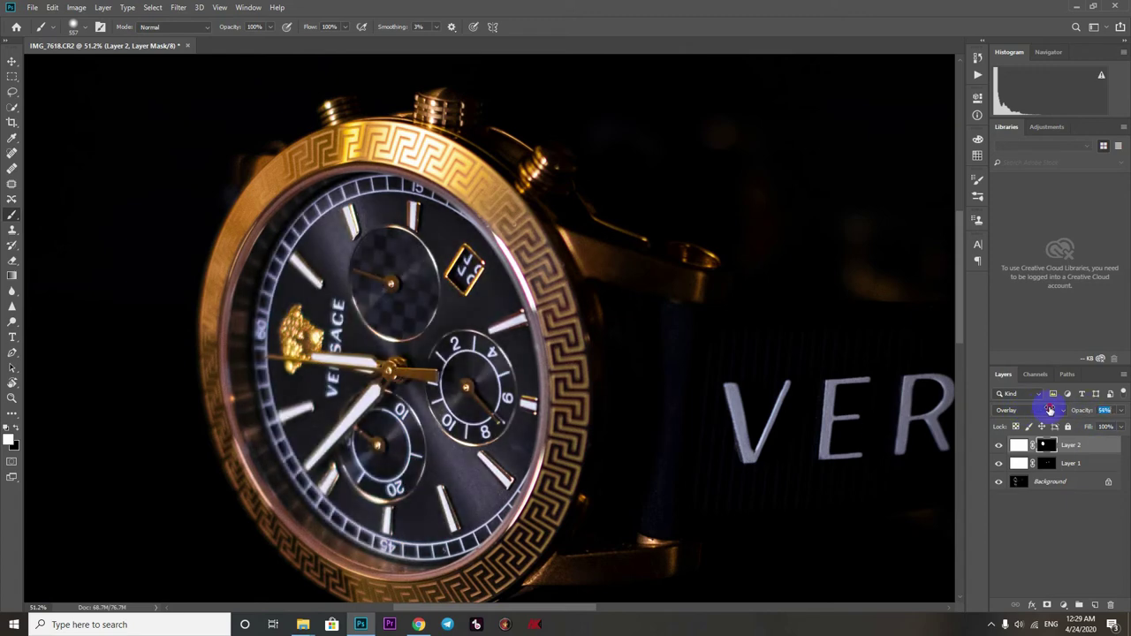
scroll(428, 358, "down", 11)
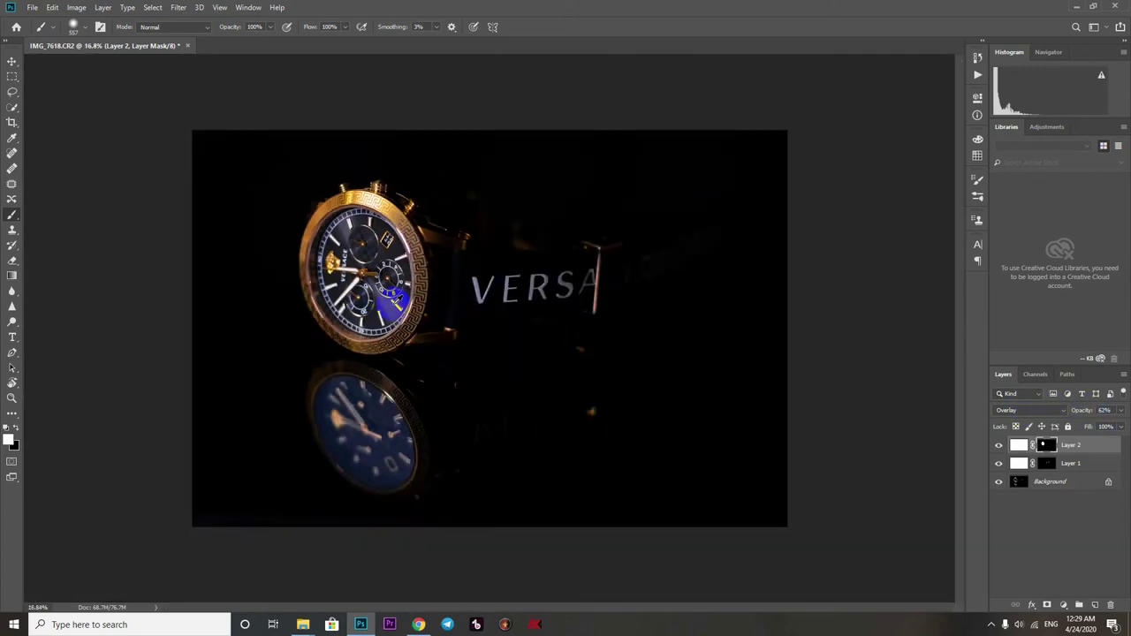
Brighten the pushers and the case edge near the crown on Layer 2's mask with a soft 73 px brush.
scroll(463, 311, "up", 4)
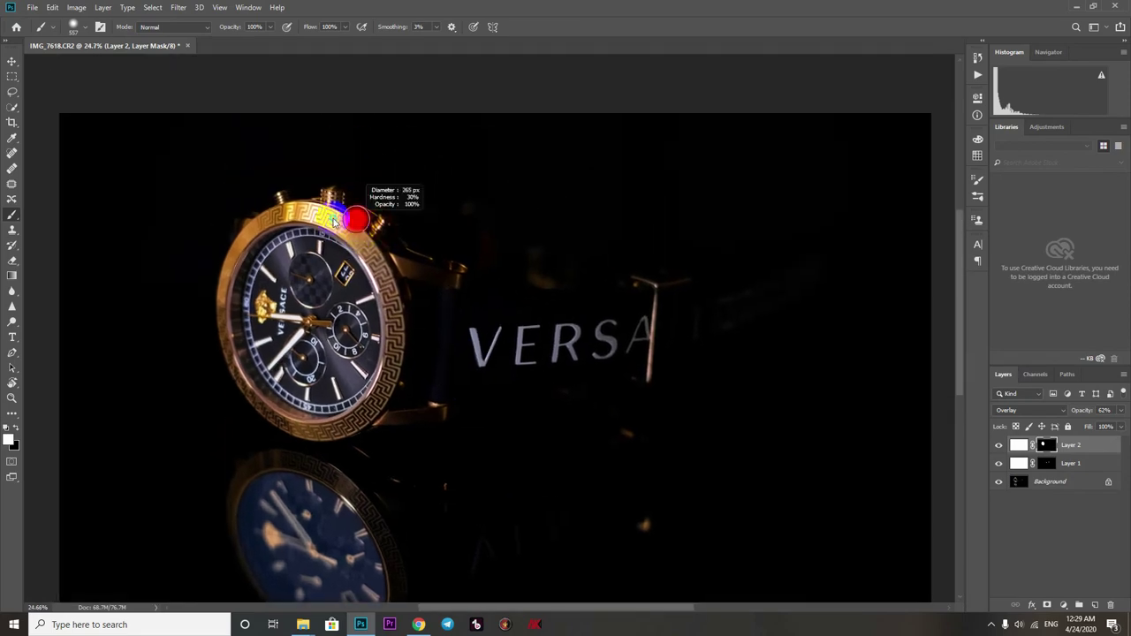
scroll(357, 145, "up", 3)
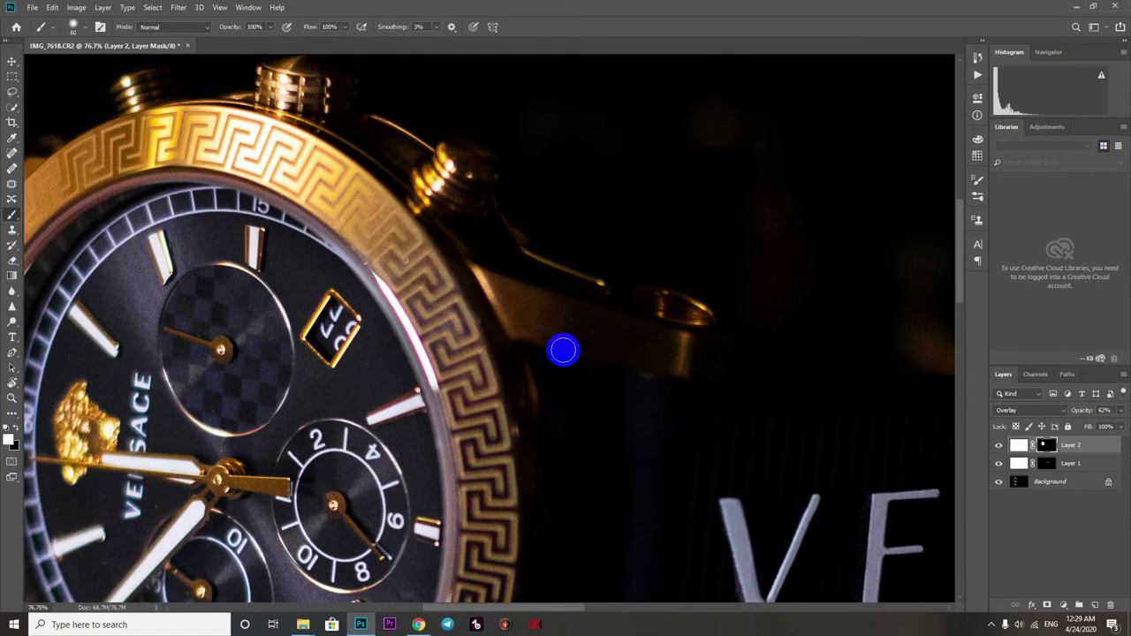
scroll(559, 336, "up", 1)
mouse_move(496, 285)
left_mouse_down()
mouse_move(649, 324)
mouse_move(571, 331)
mouse_move(662, 330)
mouse_move(638, 312)
mouse_move(868, 409)
left_mouse_up()
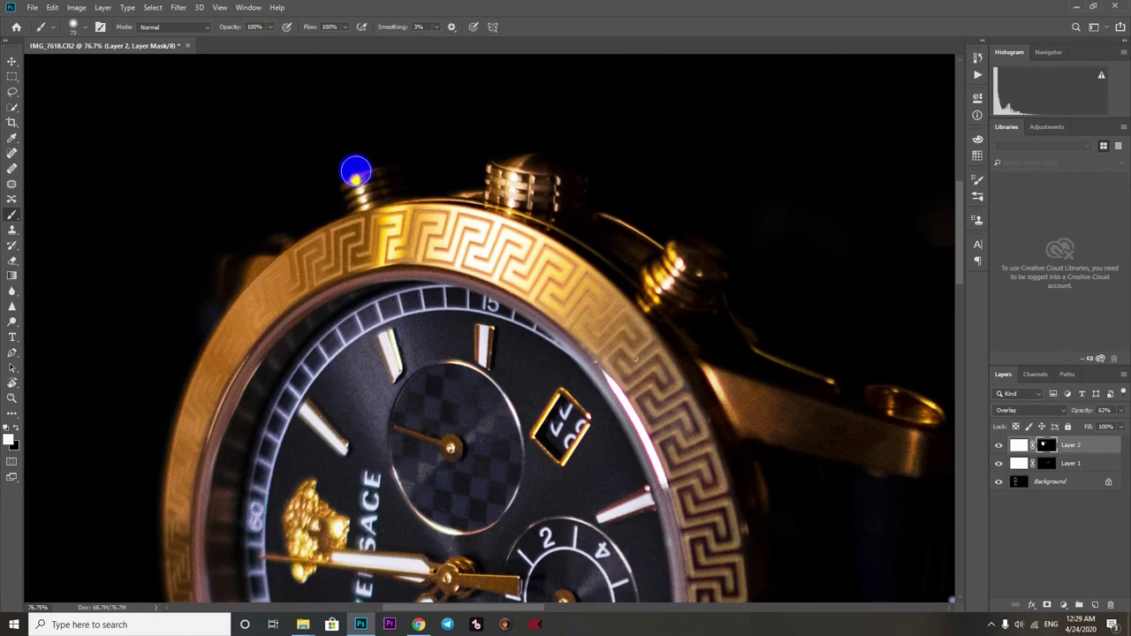
left_click_drag(354, 169, 369, 201)
mouse_move(498, 201)
left_mouse_down()
mouse_move(550, 195)
mouse_move(537, 169)
mouse_move(424, 222)
mouse_move(405, 212)
mouse_move(533, 177)
mouse_move(530, 168)
left_mouse_up()
key("ctrl+z")
left_click_drag(610, 221, 667, 254)
Brush along the bezel's upper-left edge on Layer 2's mask, undoing the extra stroke across its inner rim.
left_click_drag(212, 273, 367, 233)
left_click_drag(351, 331, 407, 263)
key("ctrl+z")
scroll(407, 276, "down", 4)
scroll(409, 276, "down", 1)
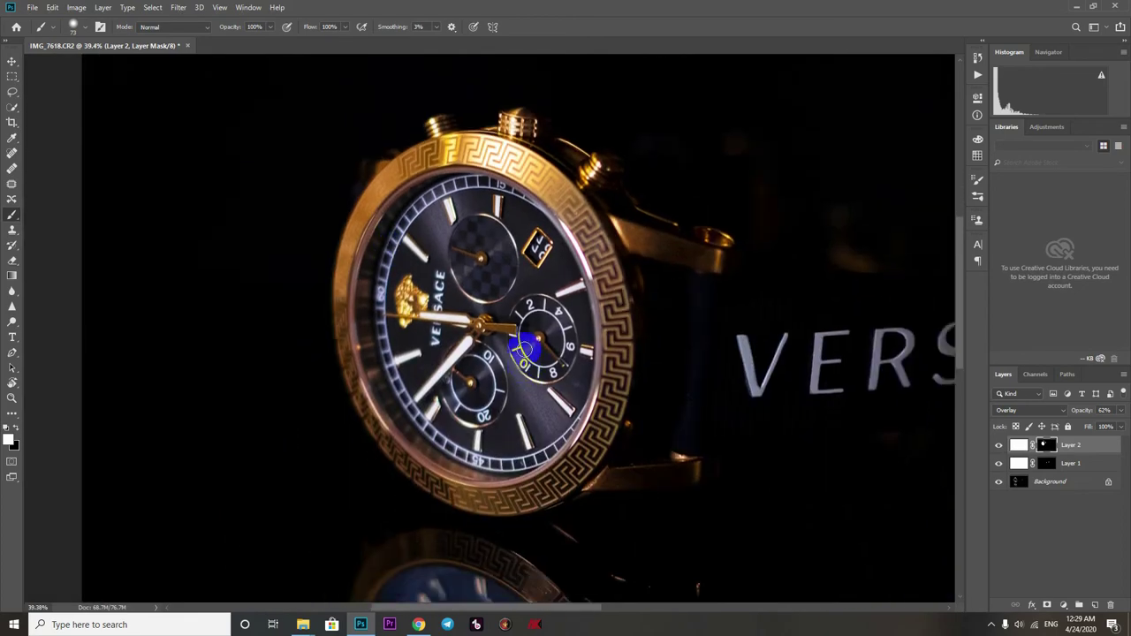
Brighten the lower lug and the metal strap end on Layer 2's mask with 32 px and 80 px brushes.
scroll(515, 384, "up", 5)
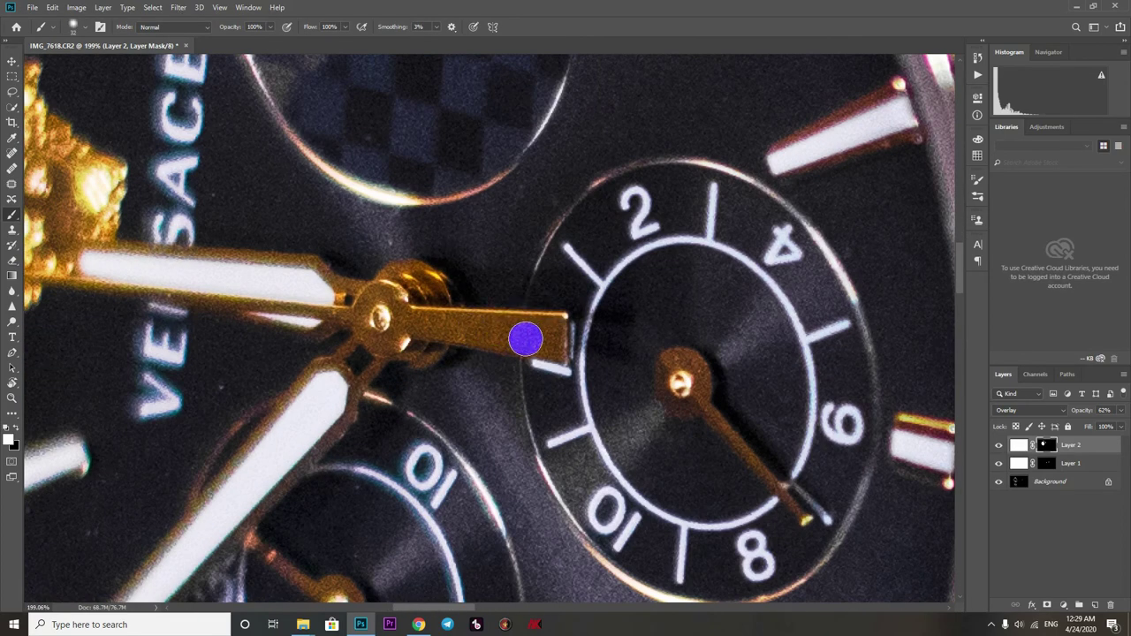
scroll(648, 366, "down", 5)
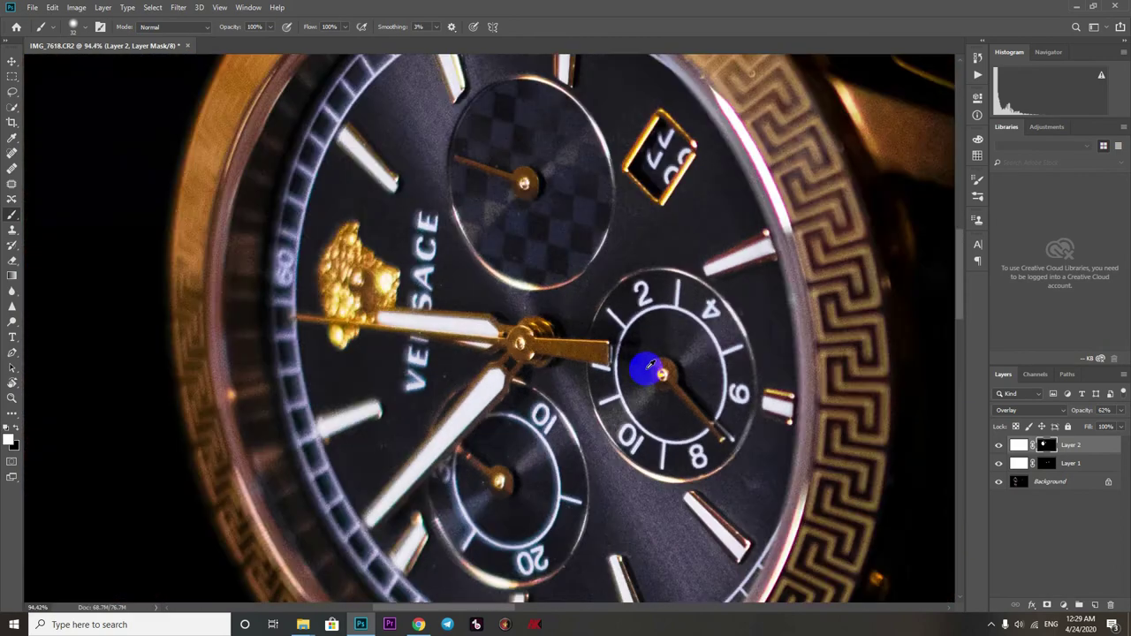
left_click_drag(729, 374, 595, 283)
scroll(606, 394, "up", 4)
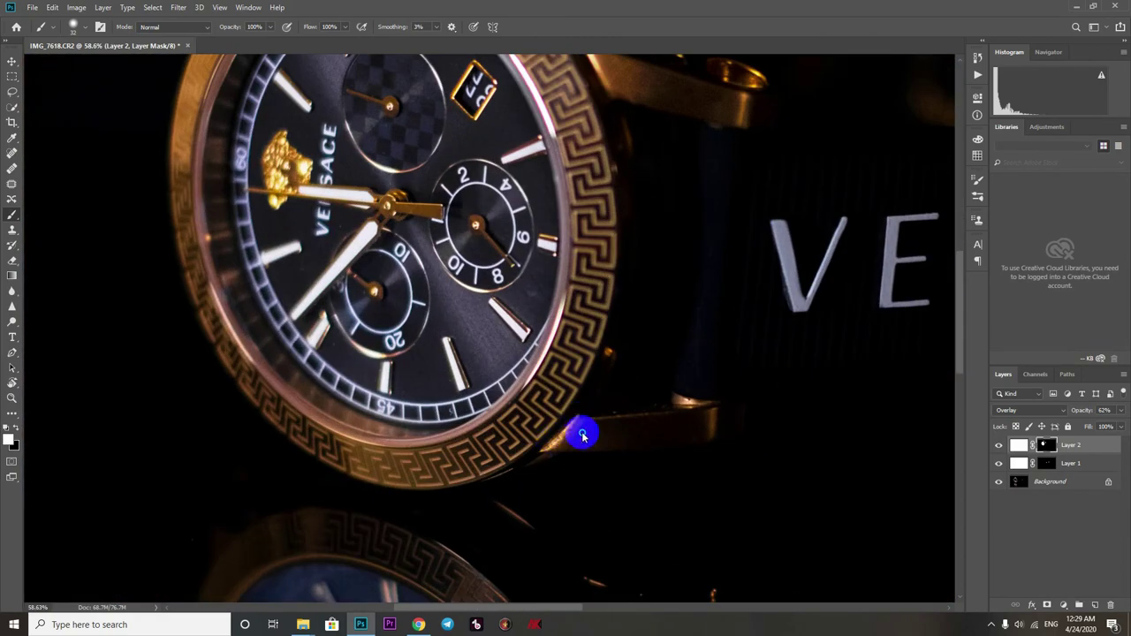
mouse_move(606, 436)
left_mouse_down()
mouse_move(707, 431)
mouse_move(599, 429)
left_mouse_up()
left_click_drag(668, 404, 692, 398)
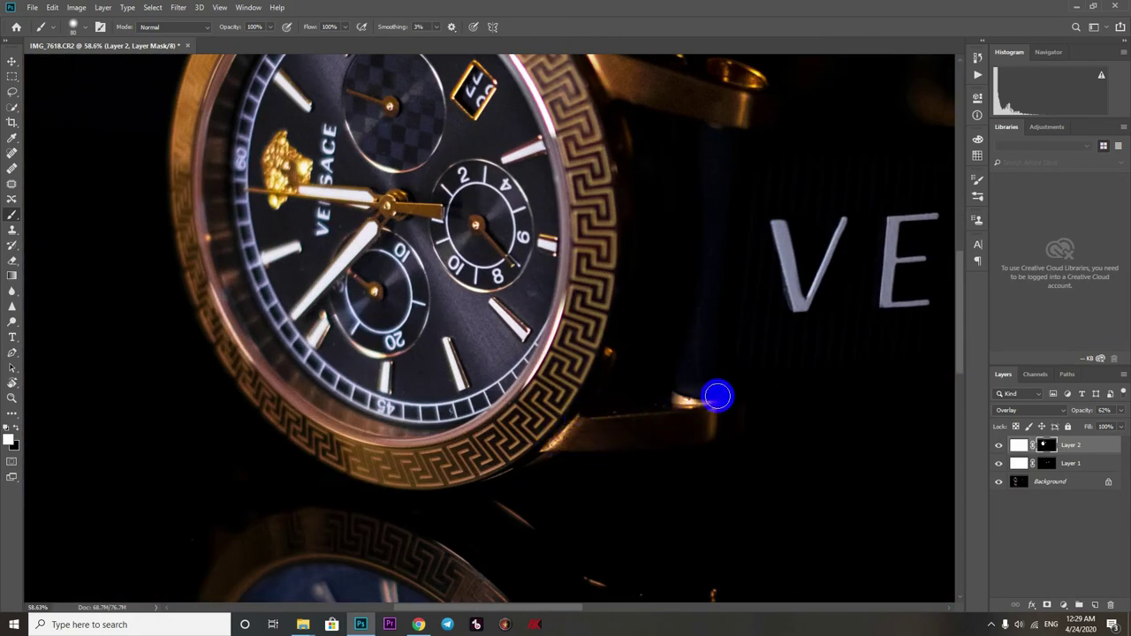
left_click_drag(700, 223, 600, 314)
mouse_move(537, 479)
left_mouse_down()
mouse_move(606, 227)
mouse_move(603, 139)
mouse_move(666, 283)
left_mouse_up()
left_click_drag(396, 352, 419, 355)
scroll(285, 252, "down", 3)
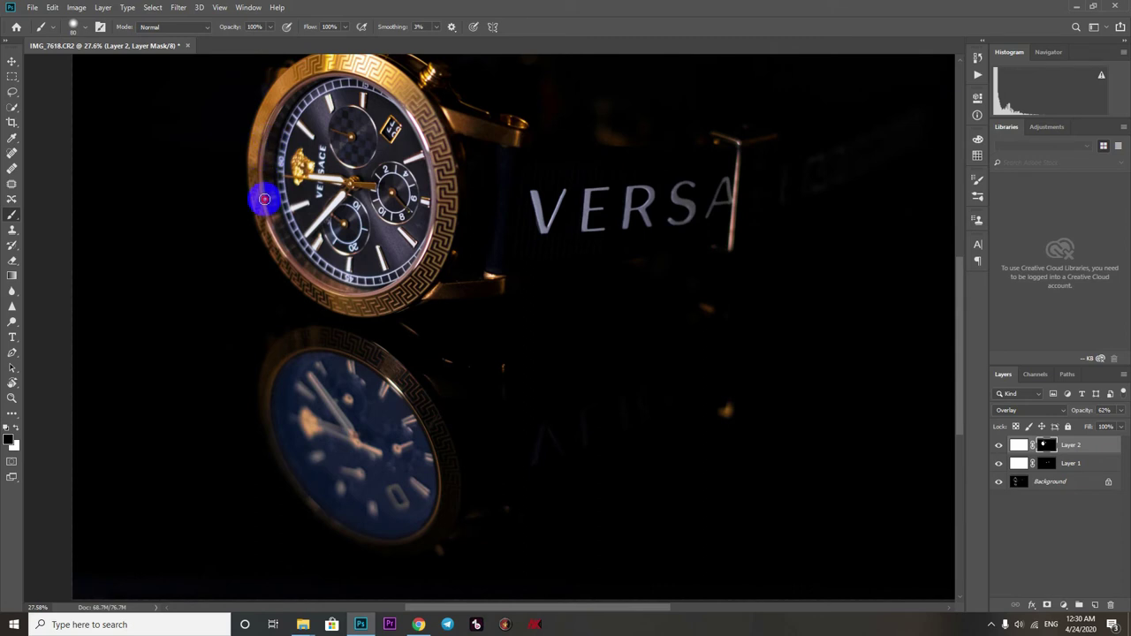
Toggle Layer 2's visibility to compare the photo with and without the dial brightening.
scroll(365, 281, "down", 2)
scroll(636, 318, "up", 2)
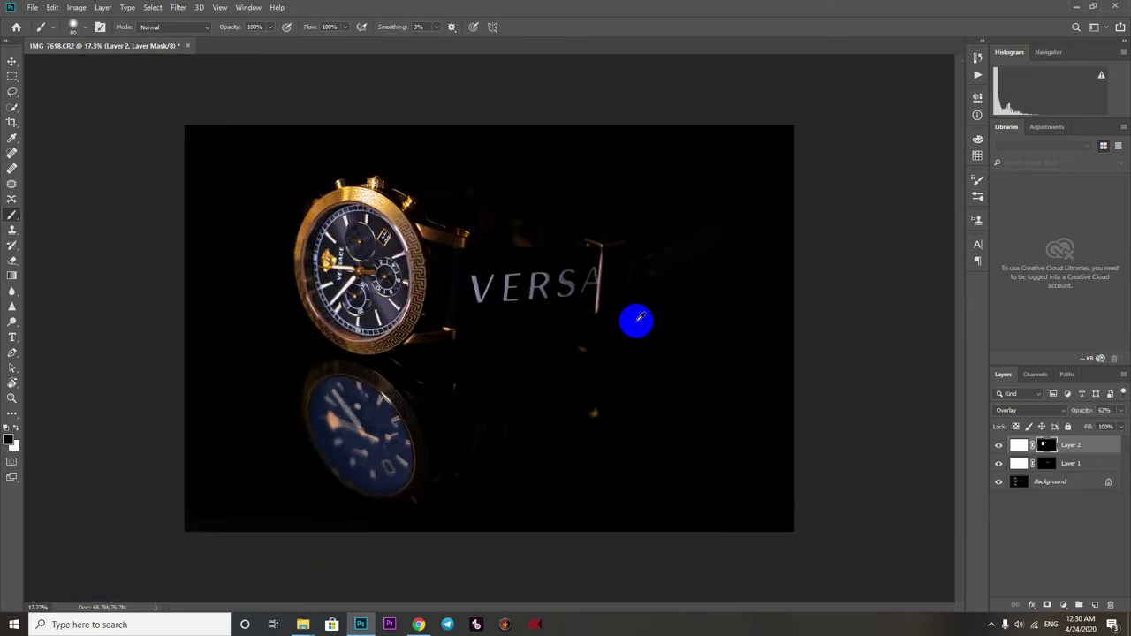
left_click(999, 444)
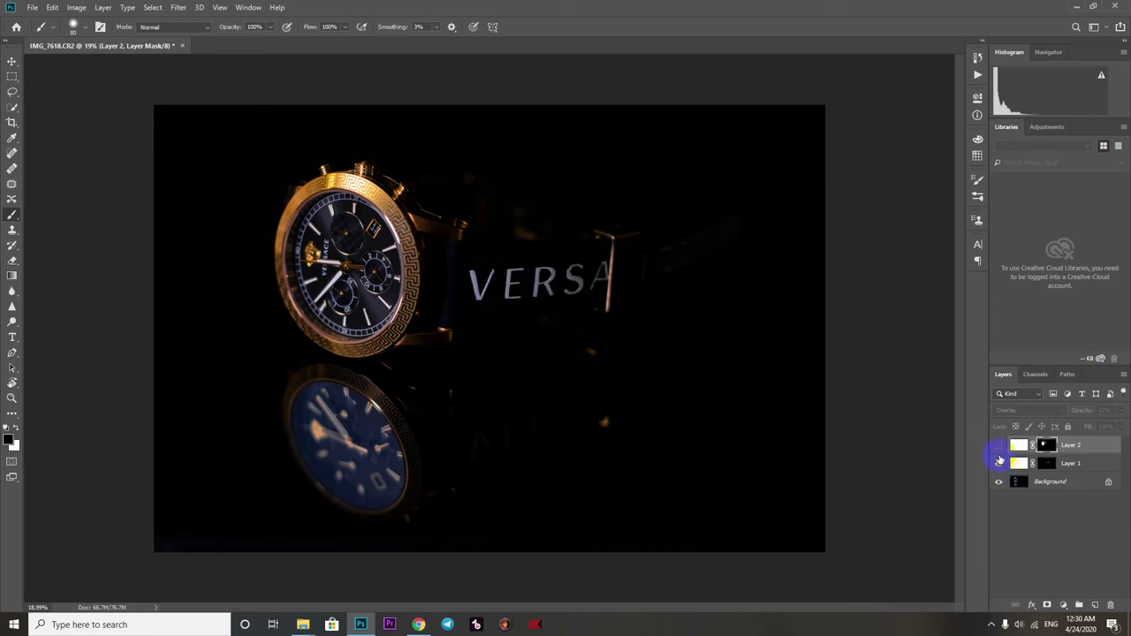
left_click(998, 446)
left_click(998, 446)
left_click(998, 447)
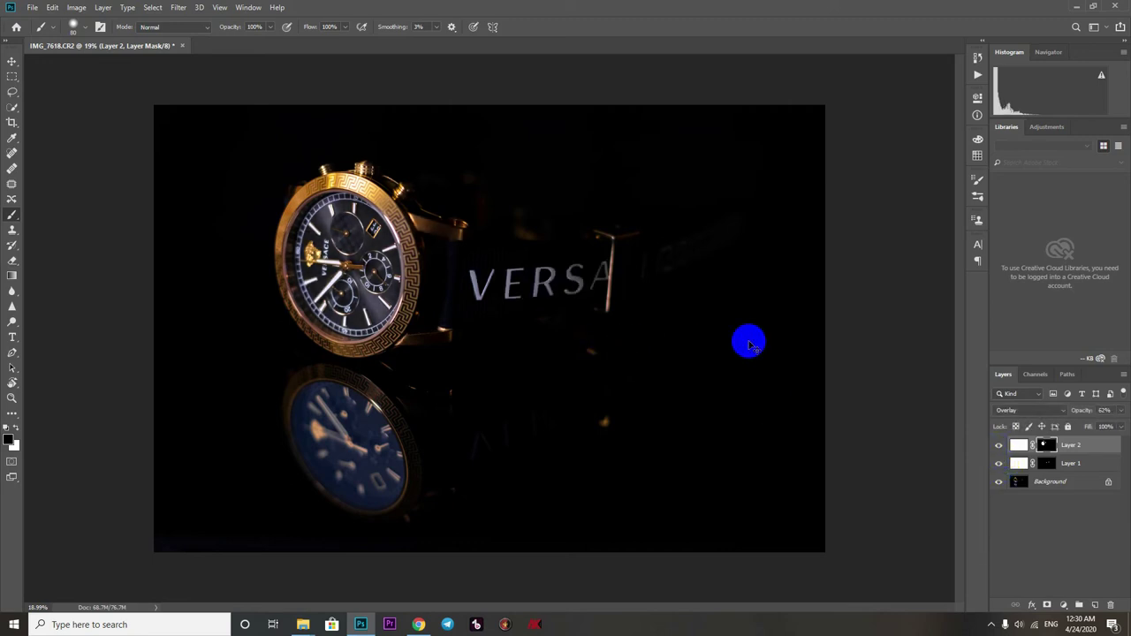
Darken the Background layer's midtones slightly with a Levels adjustment.
left_click(1022, 497)
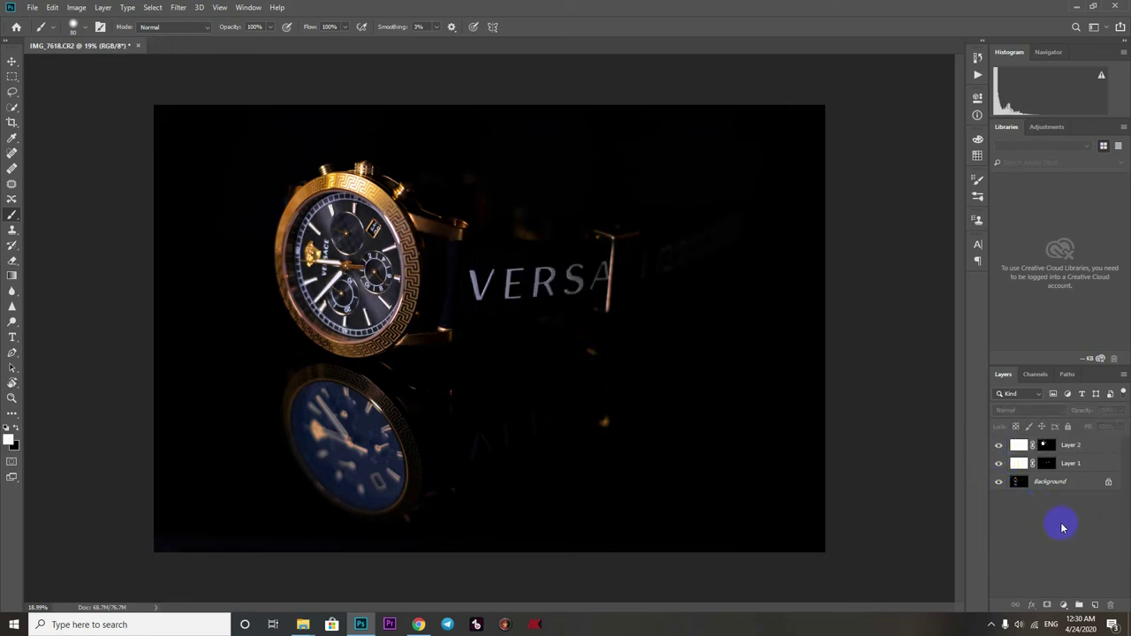
left_click(1050, 485)
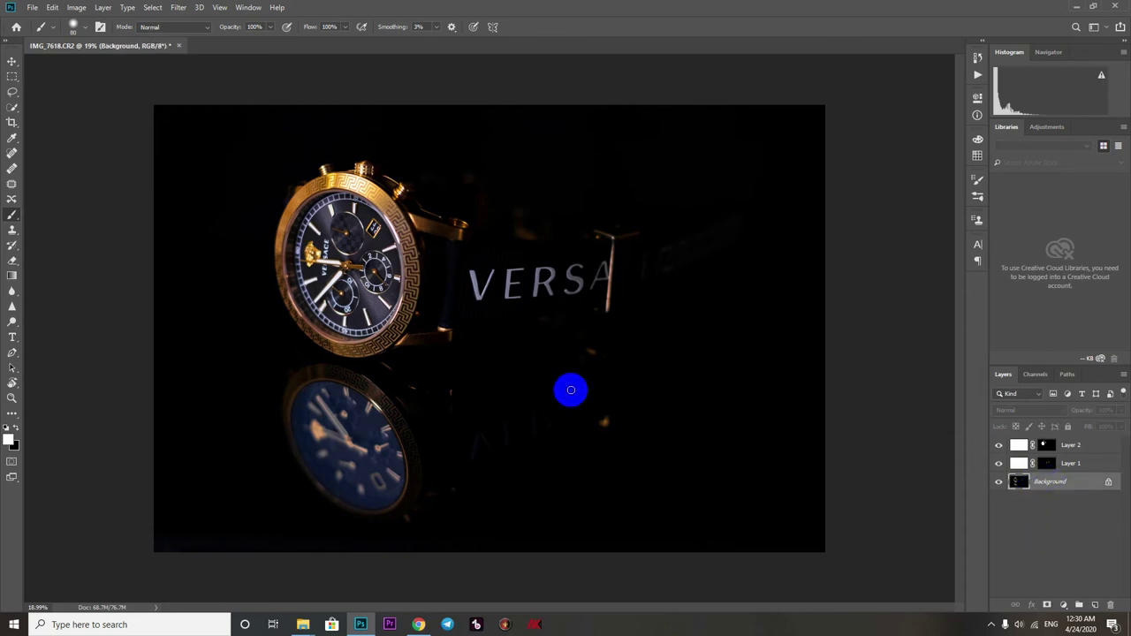
left_click(12, 61)
left_click(76, 7)
mouse_move(95, 38)
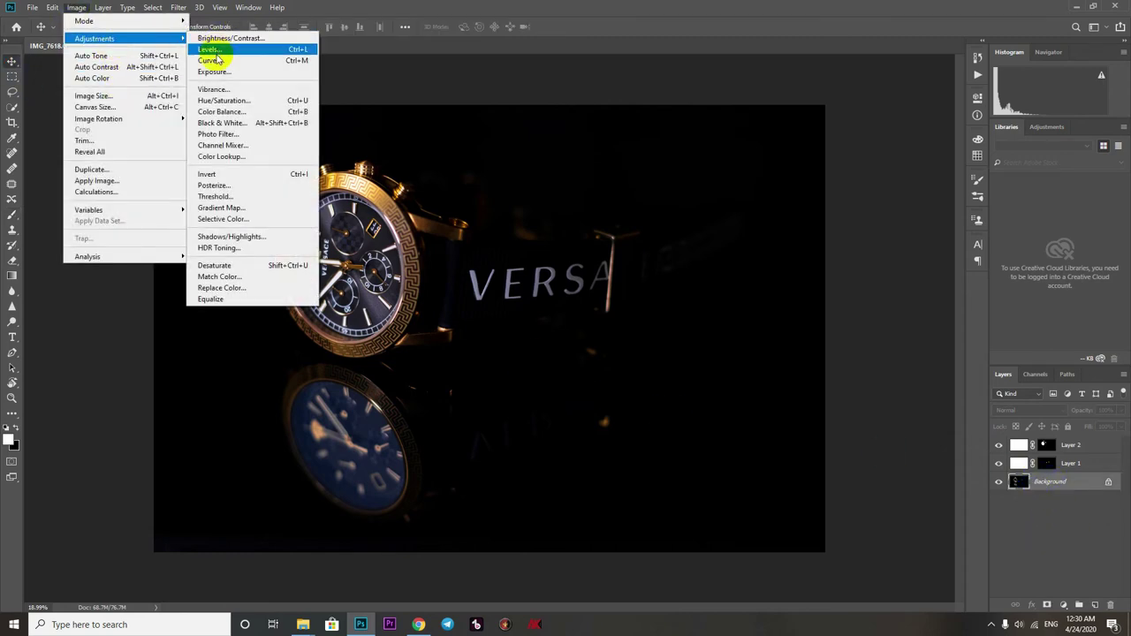
left_click(291, 53)
left_click_drag(743, 255, 744, 255)
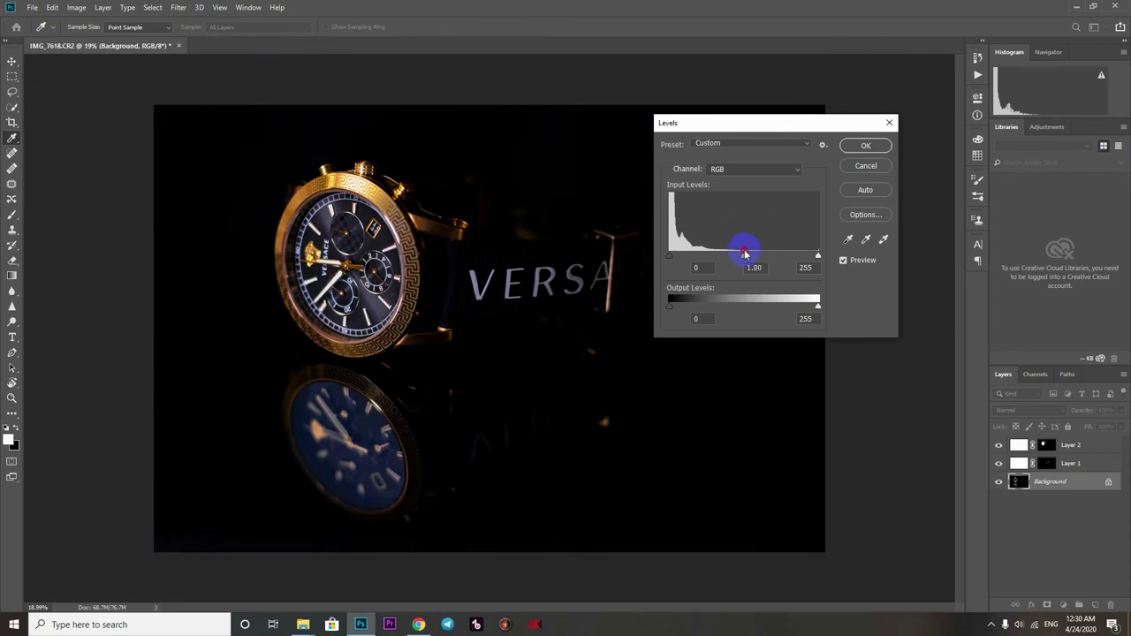
left_click_drag(669, 255, 668, 257)
left_click(671, 256, "alt")
left_click_drag(669, 305, 668, 305)
mouse_move(813, 307)
left_mouse_down()
mouse_move(801, 307)
mouse_move(827, 307)
left_mouse_up()
left_click_drag(741, 255, 746, 257)
left_click(867, 147)
Toggle the visibility of Layer 1 and Layer 2 to compare the retouch.
left_click(74, 9)
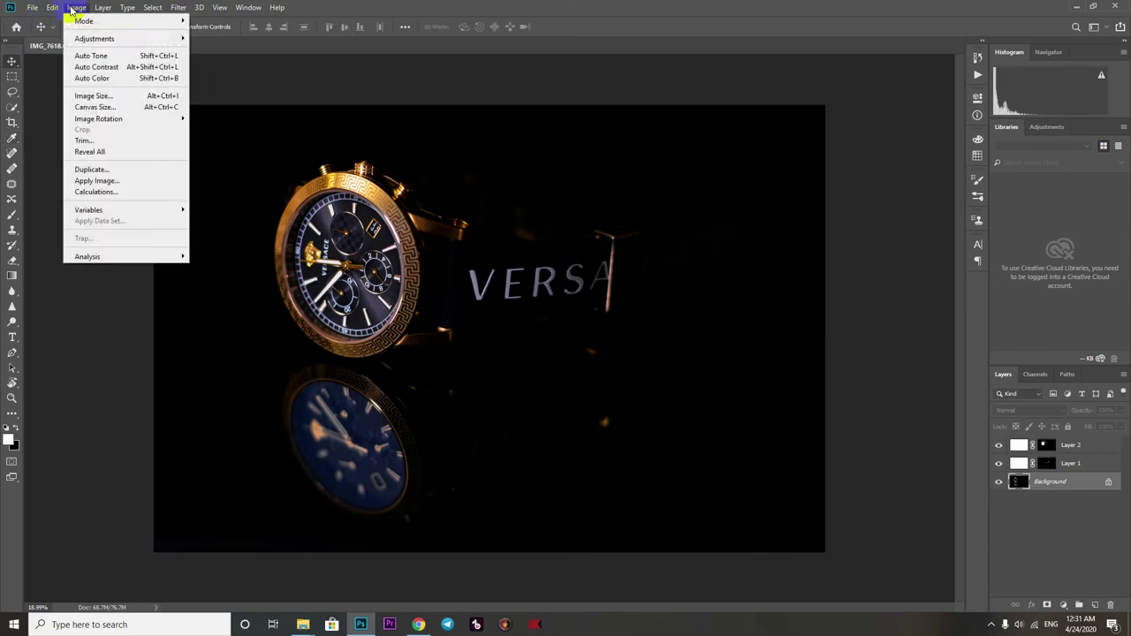
left_click(74, 10)
left_click_drag(998, 464, 999, 450)
left_click(998, 449)
left_click(999, 464)
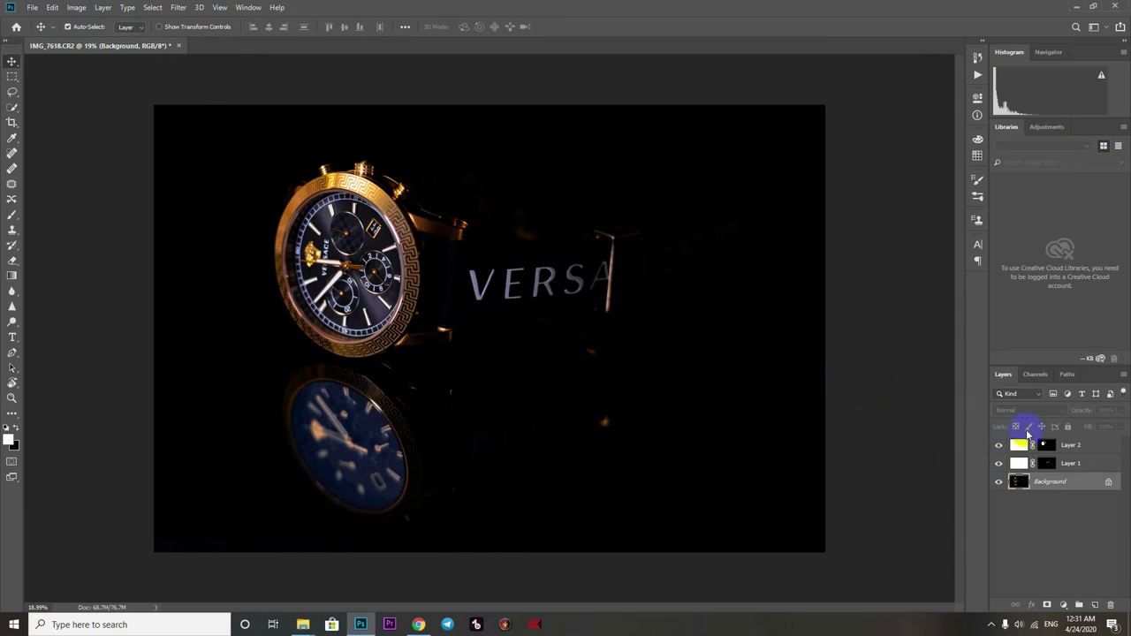
Try to paint over the metal strap loop on Layer 2's mask with the 80 px brush, and undo the stroke.
left_click(1046, 445)
scroll(563, 324, "up", 3)
left_click(14, 214)
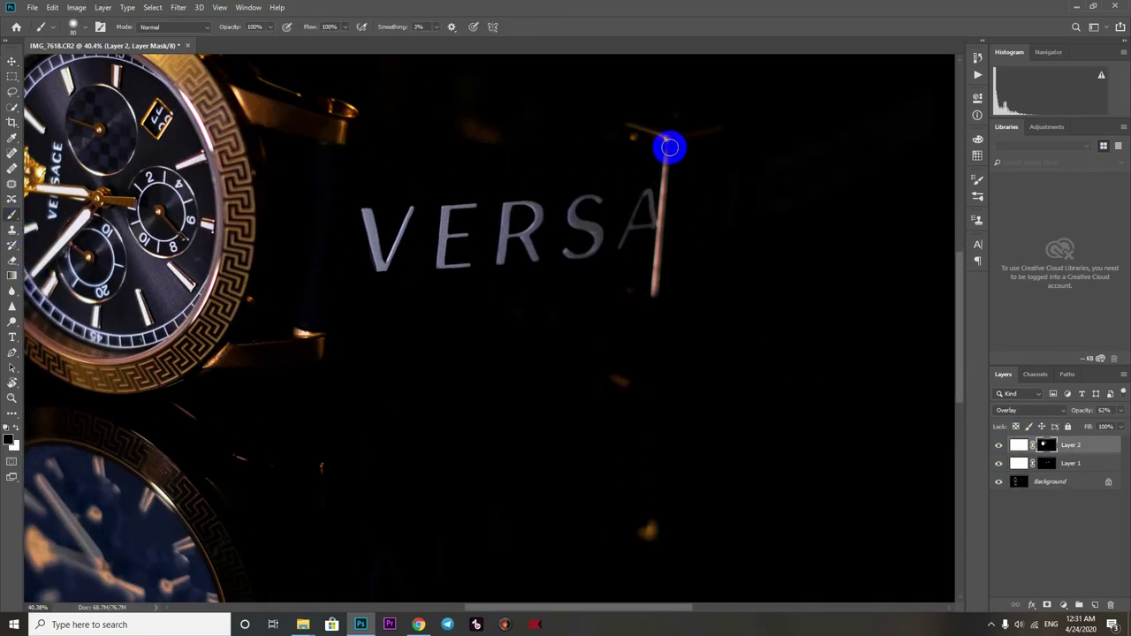
left_click_drag(662, 248, 674, 270)
key("ctrl+z")
scroll(647, 434, "down", 4)
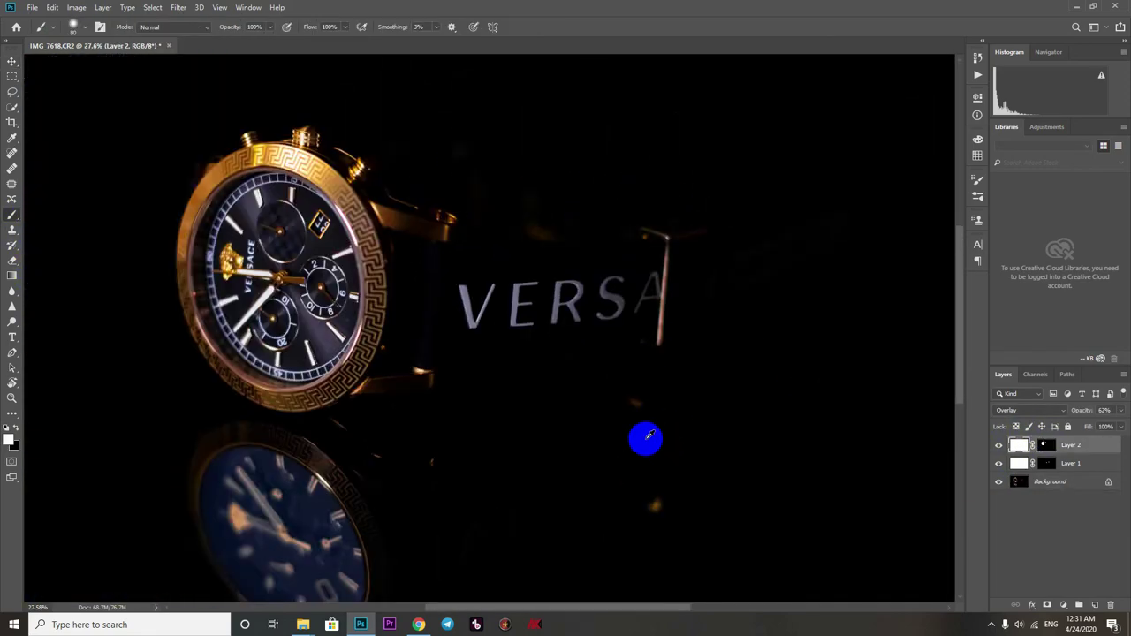
scroll(623, 434, "up", 1)
left_click(12, 61)
scroll(374, 255, "down", 4)
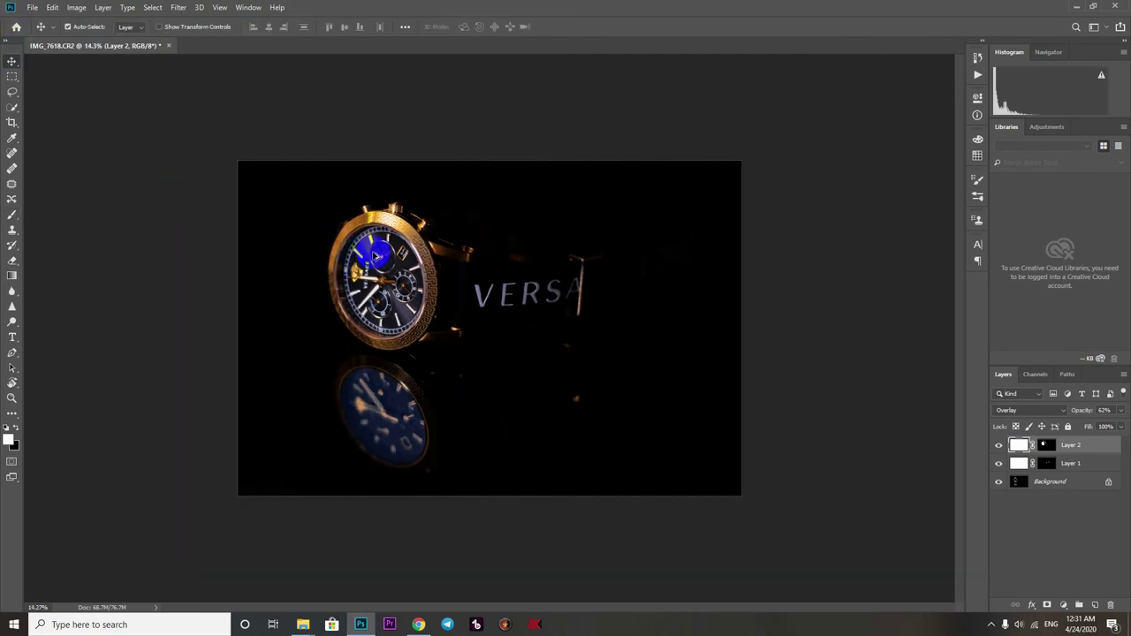
scroll(598, 310, "up", 6)
scroll(459, 223, "down", 1)
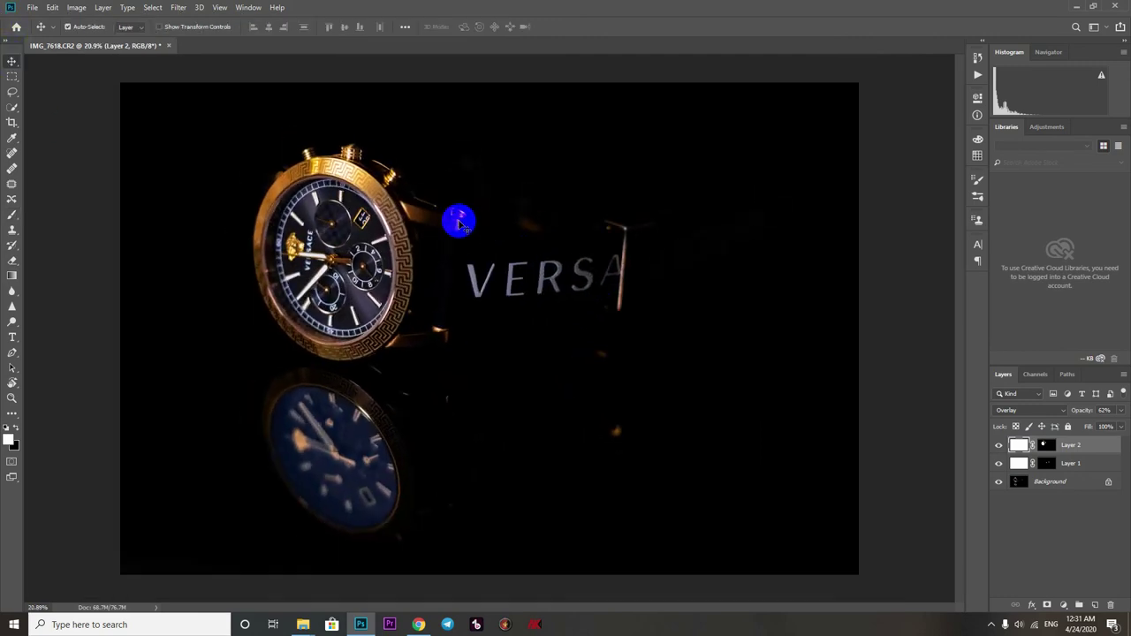
scroll(439, 221, "down", 1)
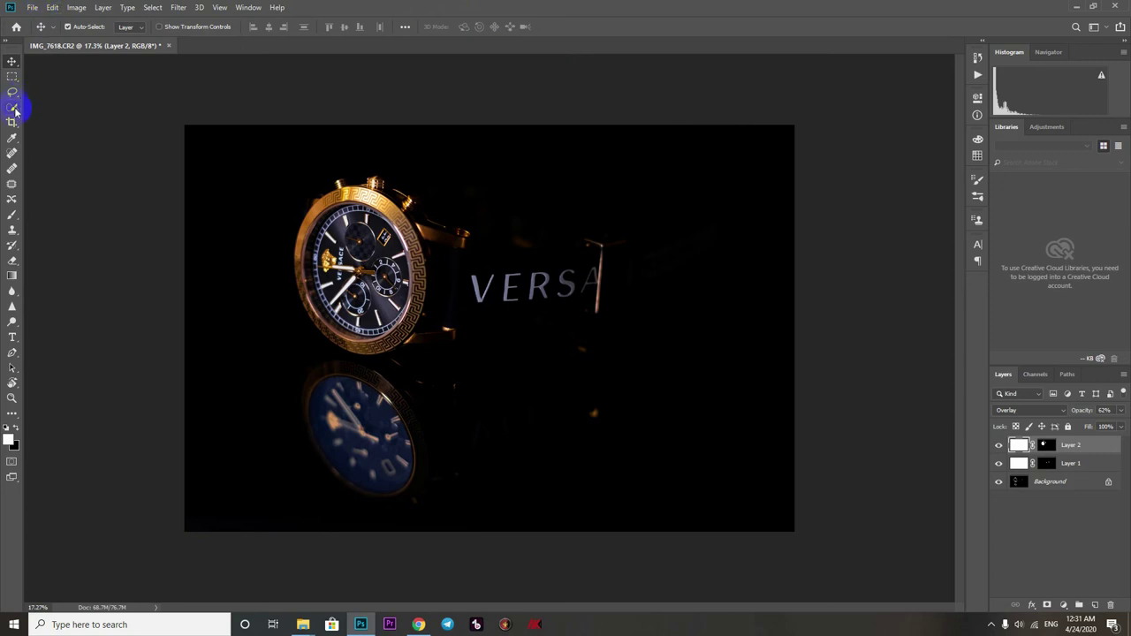
left_click(118, 255)
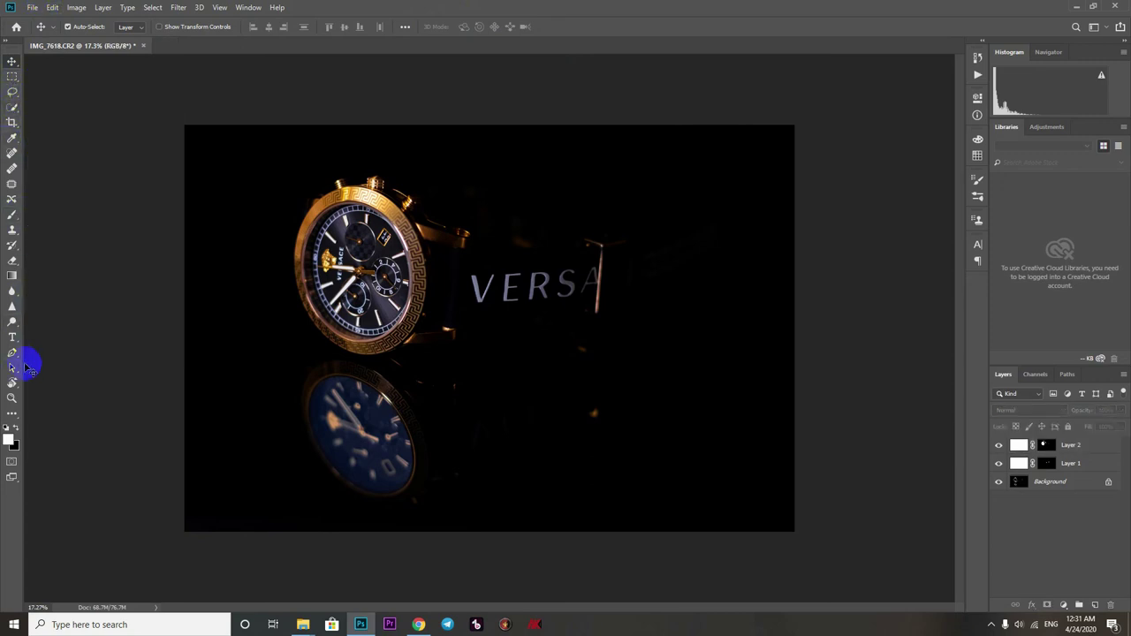
Select the lower part of the Background layer containing the watch's reflection across the full width, and feather the selection.
left_click(11, 77)
left_click_drag(121, 571, 813, 457)
left_click(1073, 484)
left_click_drag(871, 594, 115, 357)
right_click(230, 375)
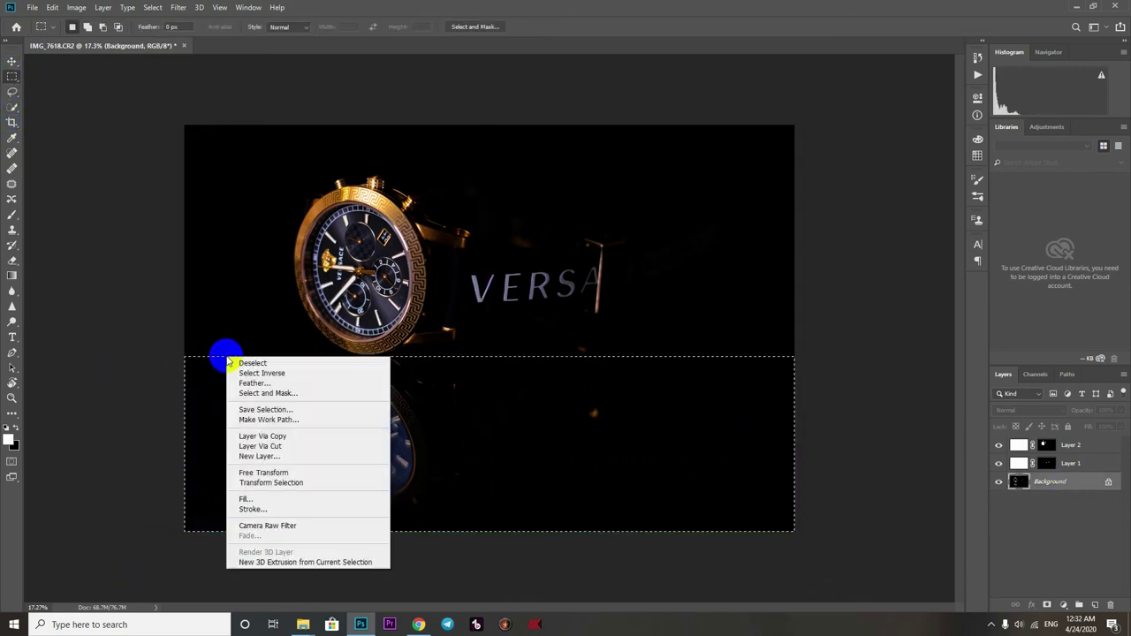
left_click(263, 388)
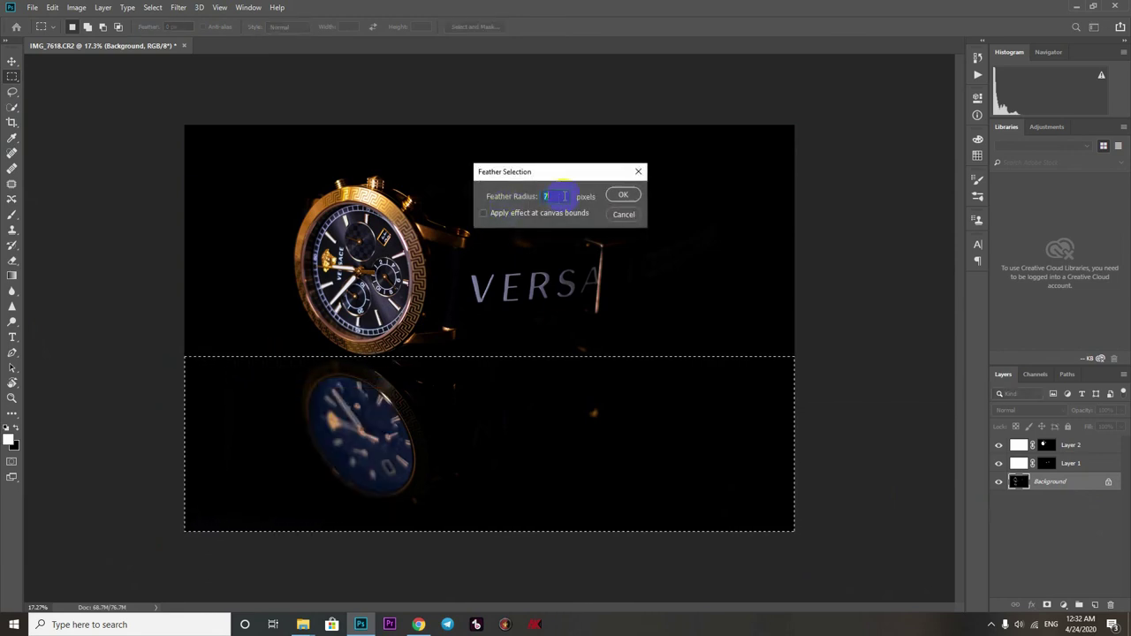
key("Return")
Apply a Gaussian Blur of about 4 pixels to the selected reflection area and deselect it.
left_click(178, 7)
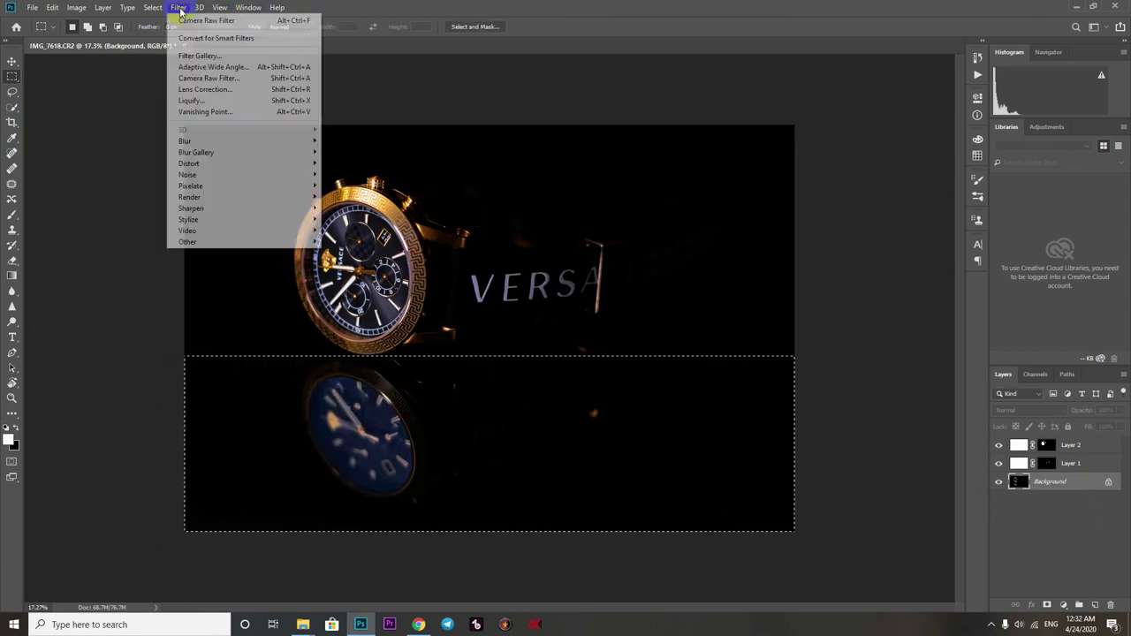
mouse_move(265, 141)
left_click(352, 185)
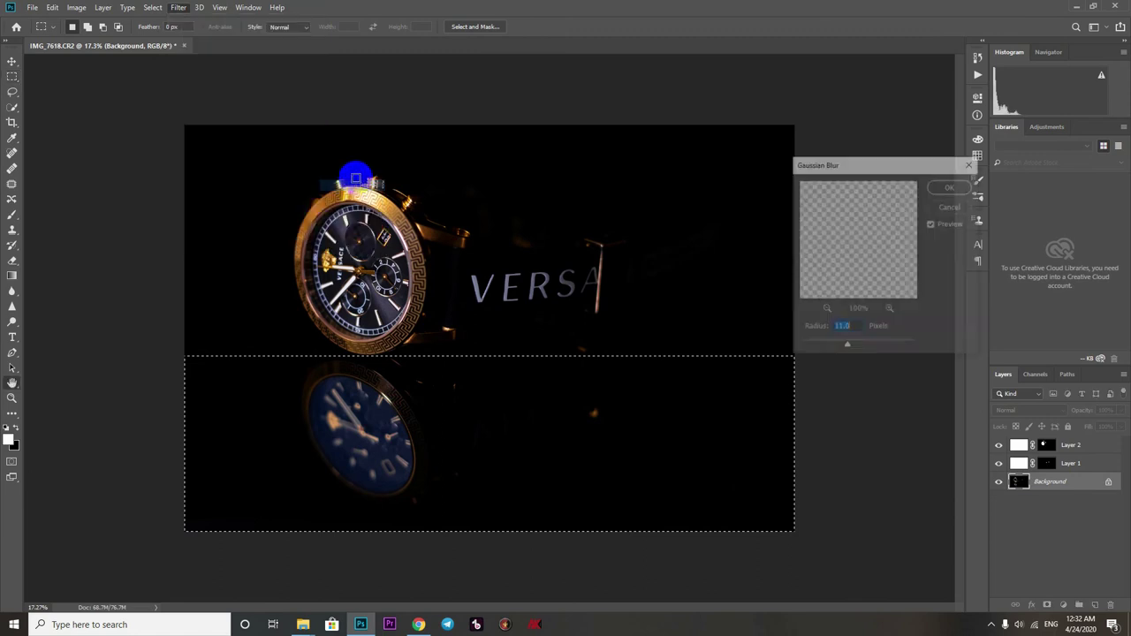
mouse_move(819, 346)
left_mouse_down()
mouse_move(916, 343)
mouse_move(858, 323)
mouse_move(827, 350)
left_mouse_up()
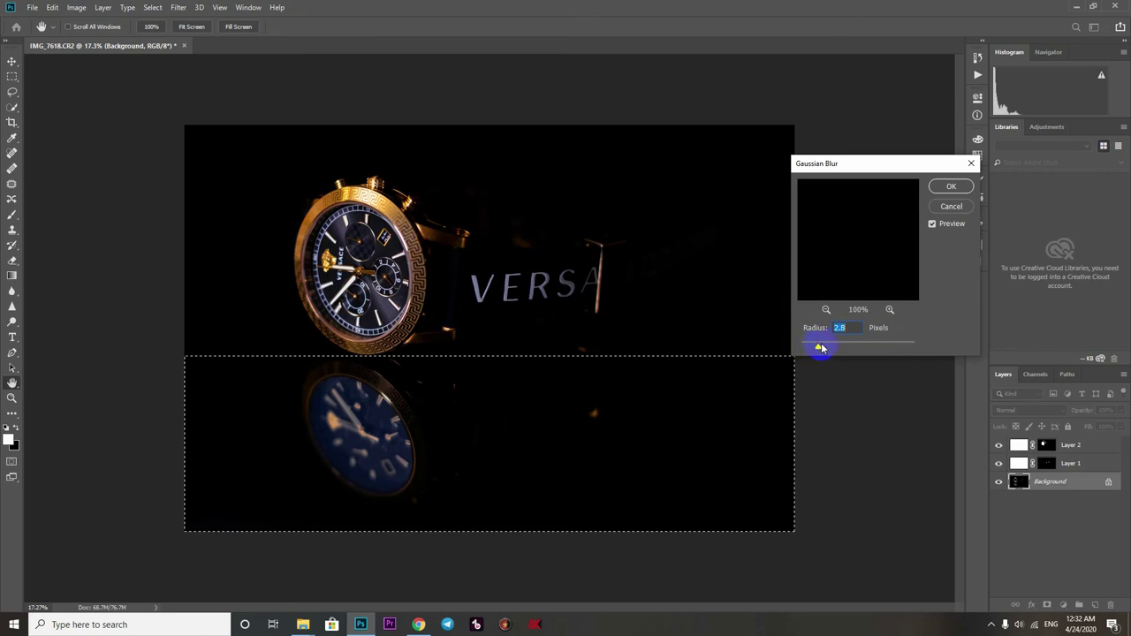
left_click_drag(839, 347, 850, 347)
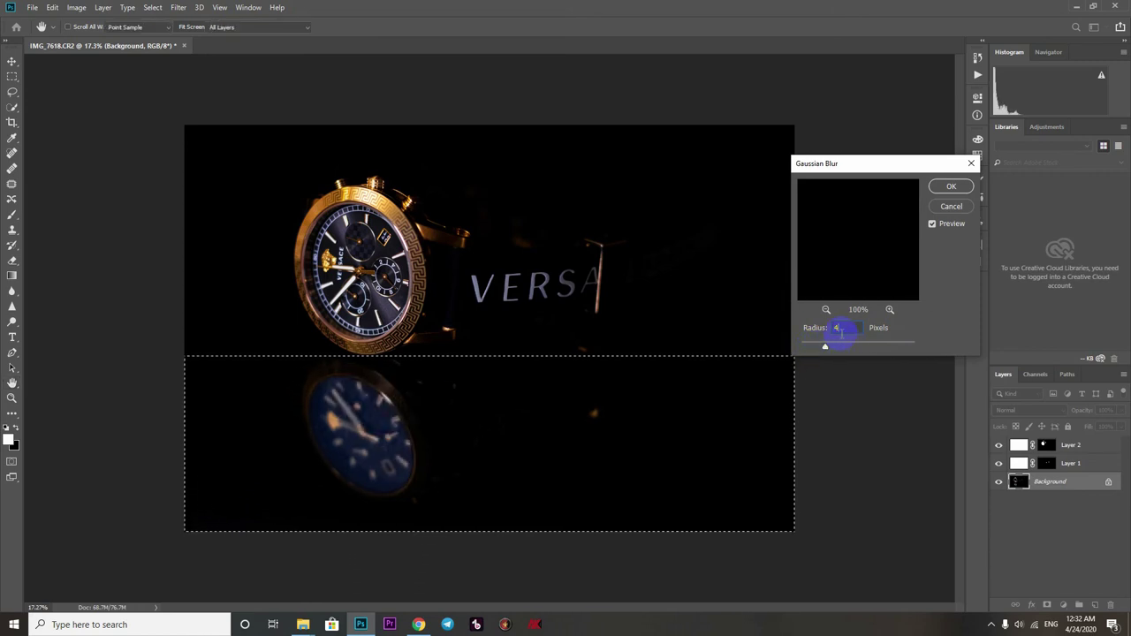
key("Return")
key("ctrl+d")
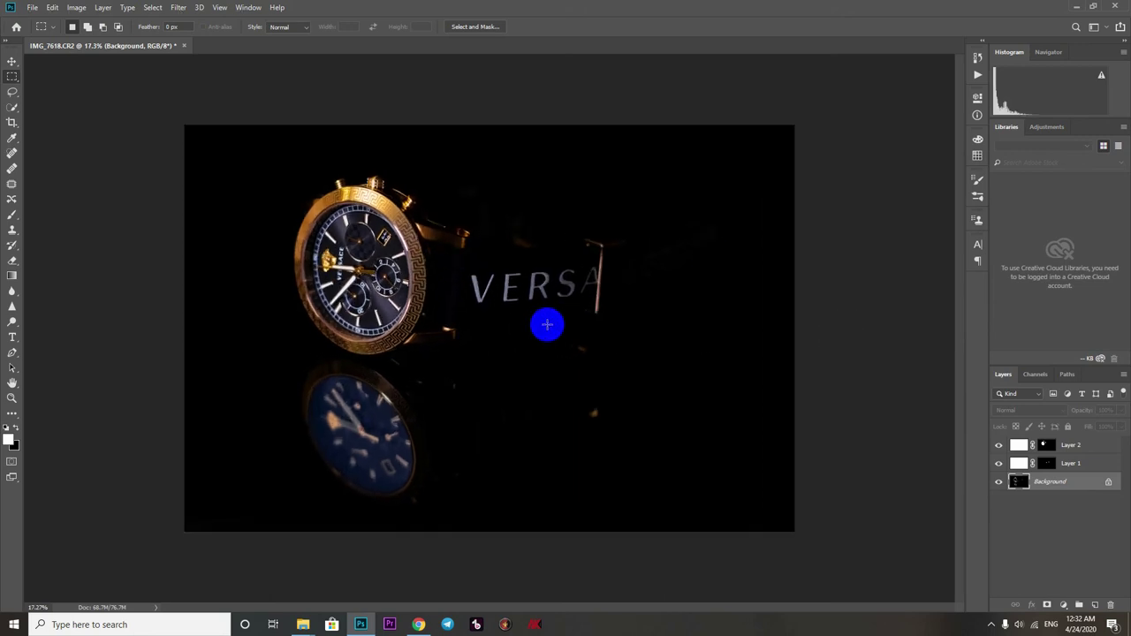
Crop the image evenly around its centre to about 18.5 by 12.4 in.
left_click(11, 122)
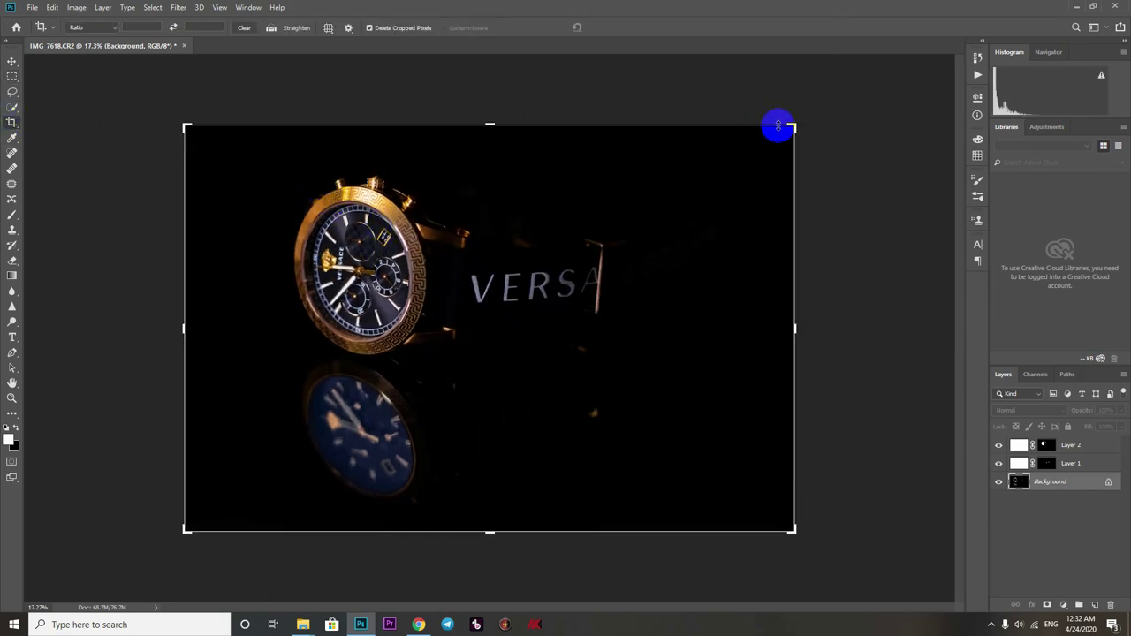
left_click(791, 128)
left_click_drag(793, 127, 770, 140)
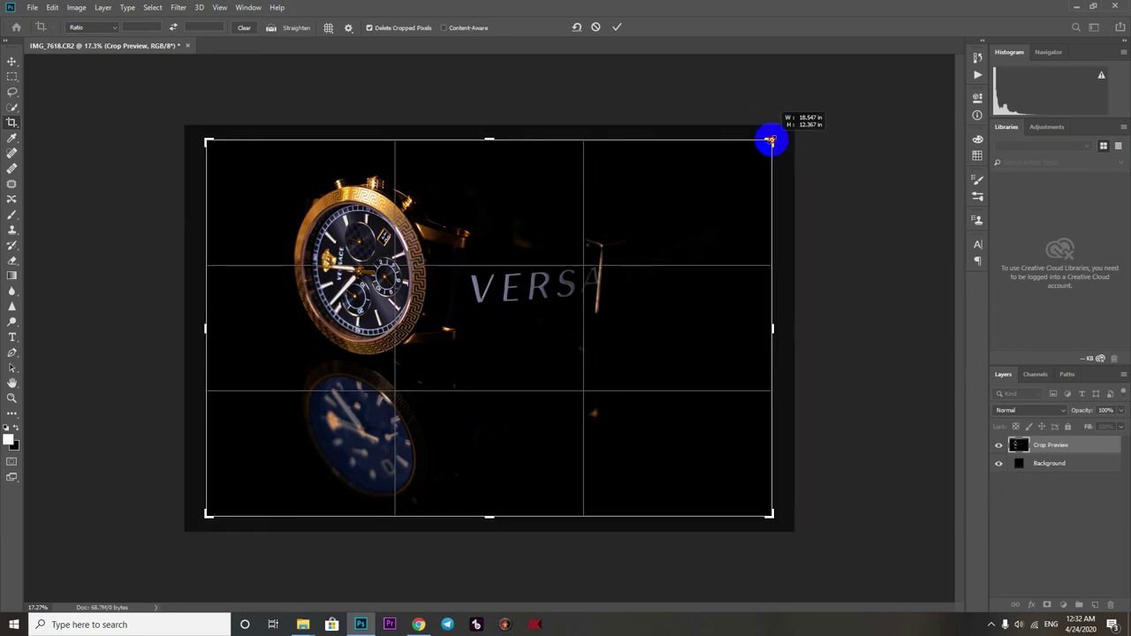
key("Return")
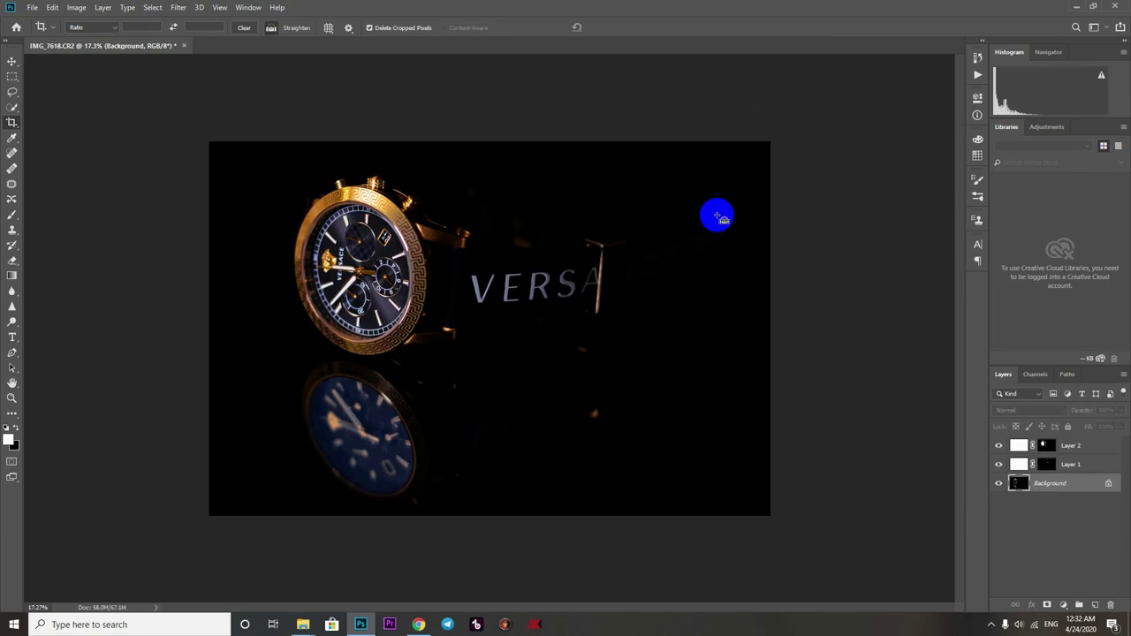
key("ctrl+0")
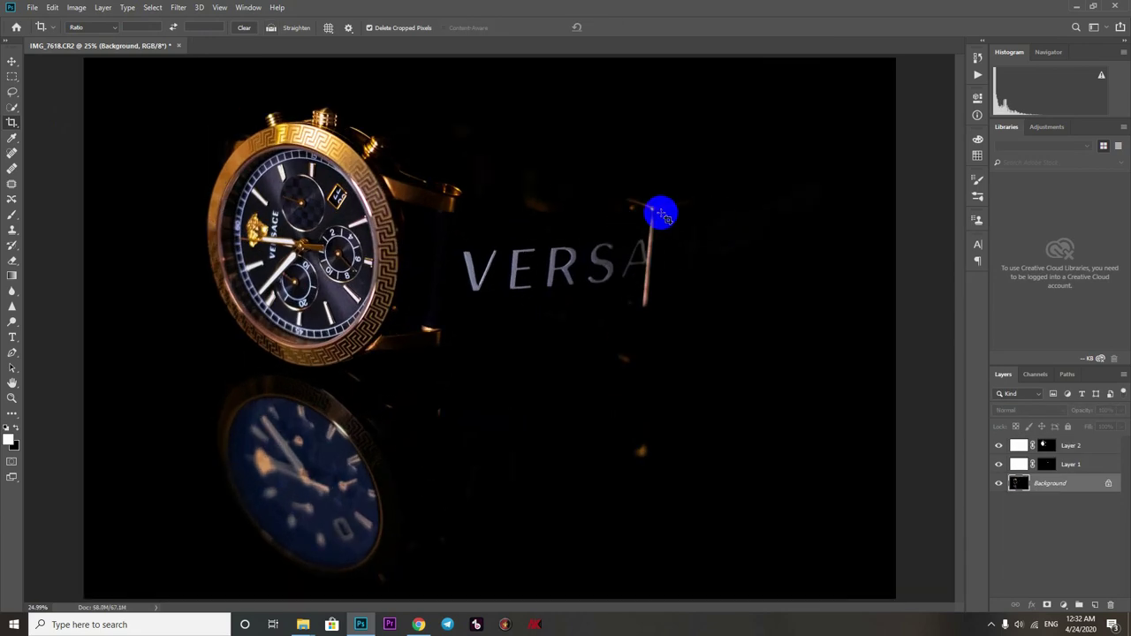